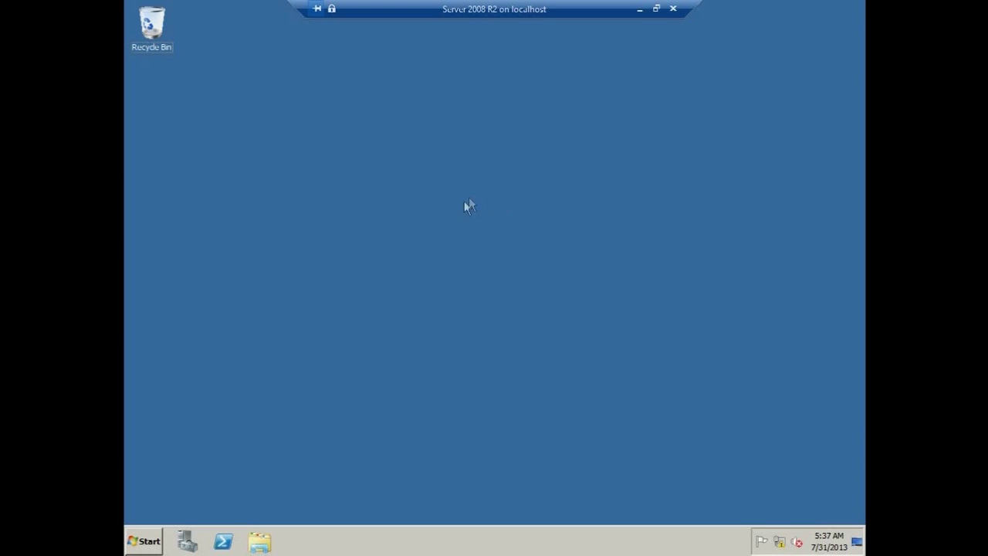
# - Launch Active Directory Users and Computers from Administrative Tools
pyautogui.click(149, 542)
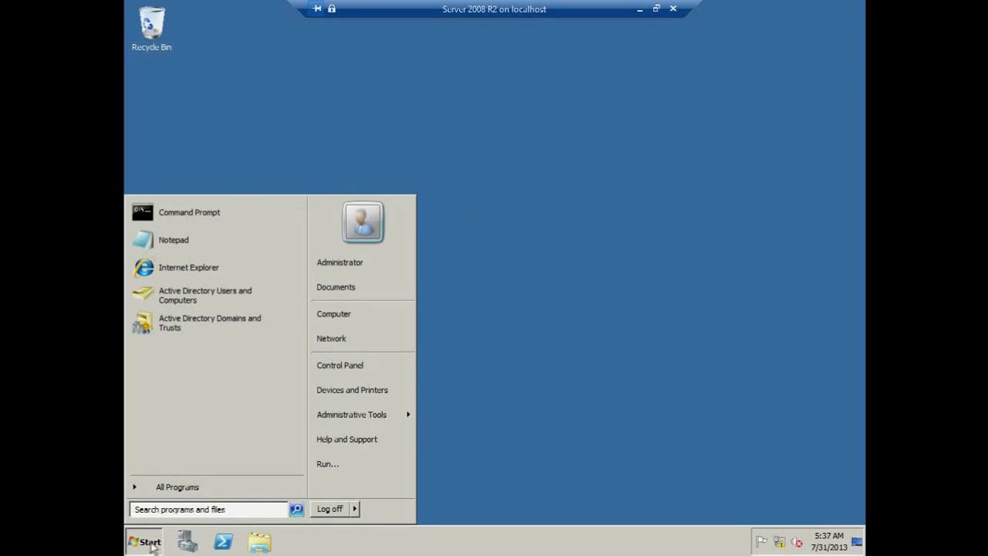
pyautogui.click(529, 353)
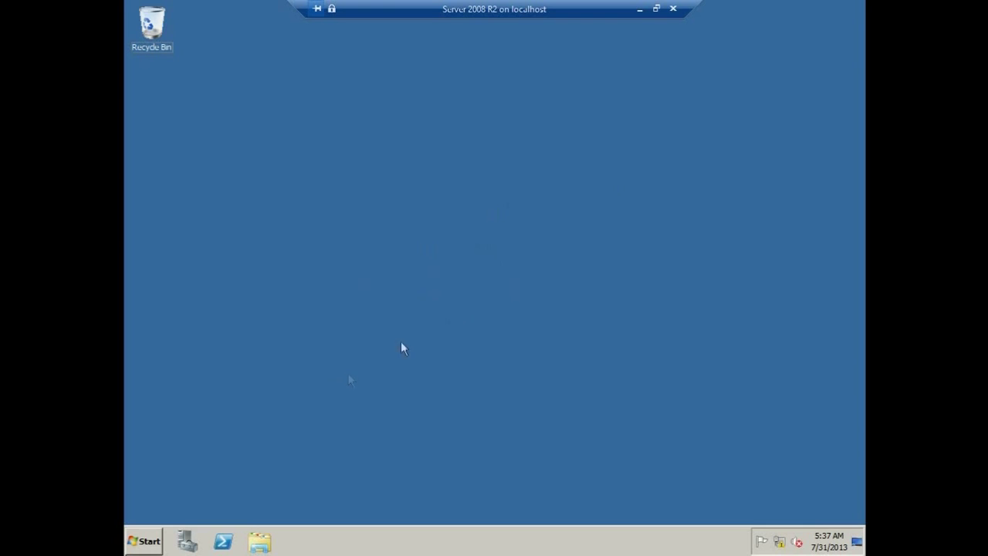
pyautogui.click(150, 542)
pyautogui.moveTo(348, 425)
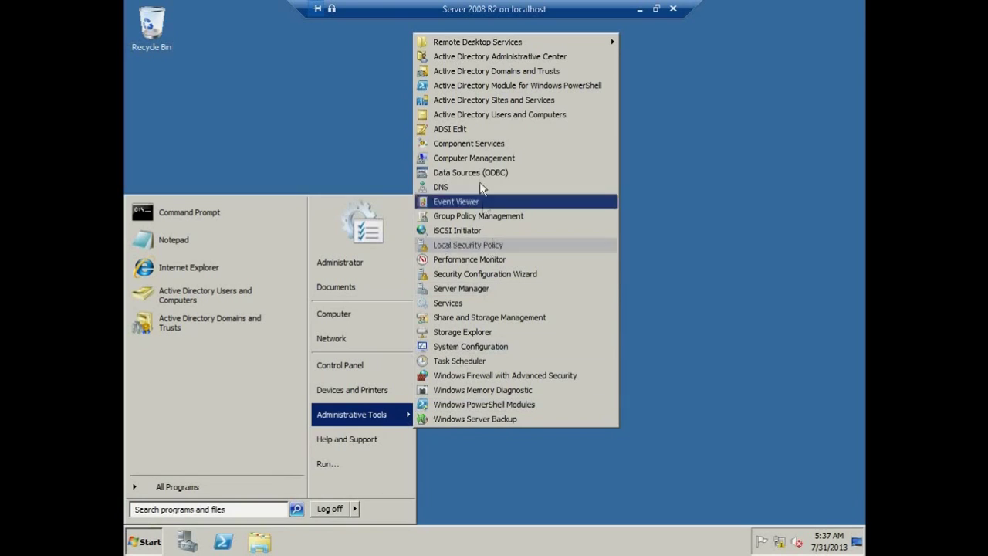
pyautogui.click(488, 115)
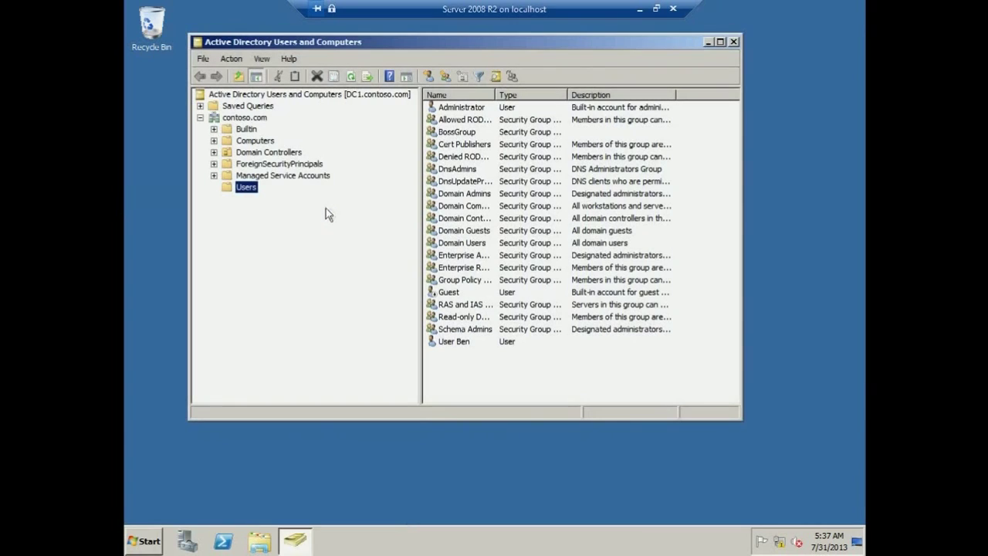
# - Check that contoso.com's domain functional level is Windows Server 2003, then cancel without raising it
pyautogui.rightClick(241, 119)
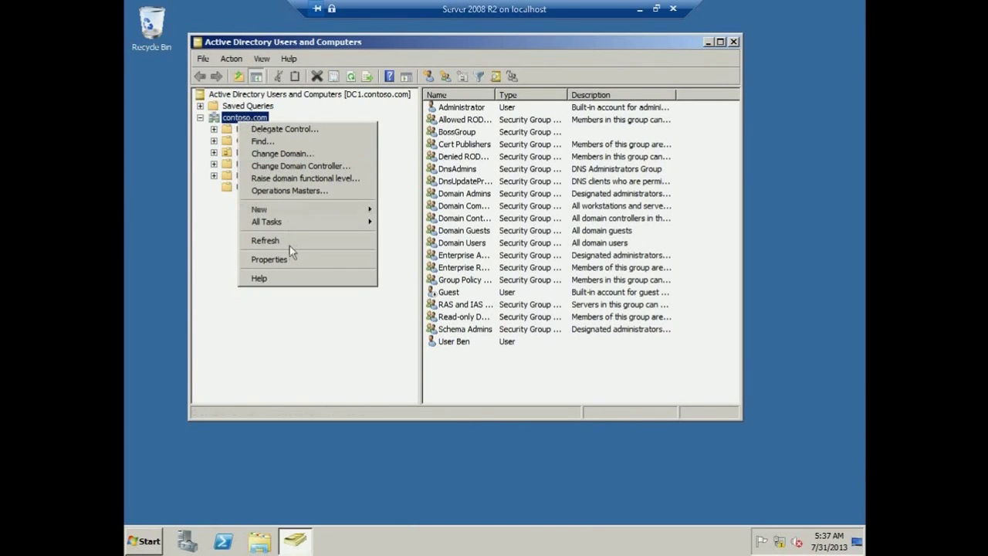
pyautogui.click(281, 182)
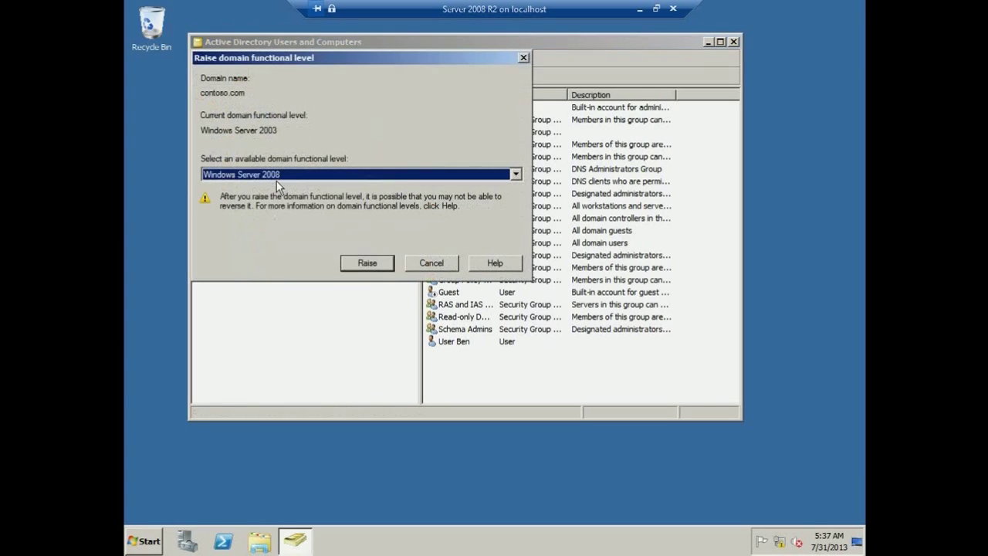
pyautogui.doubleClick(279, 130)
pyautogui.click(280, 131)
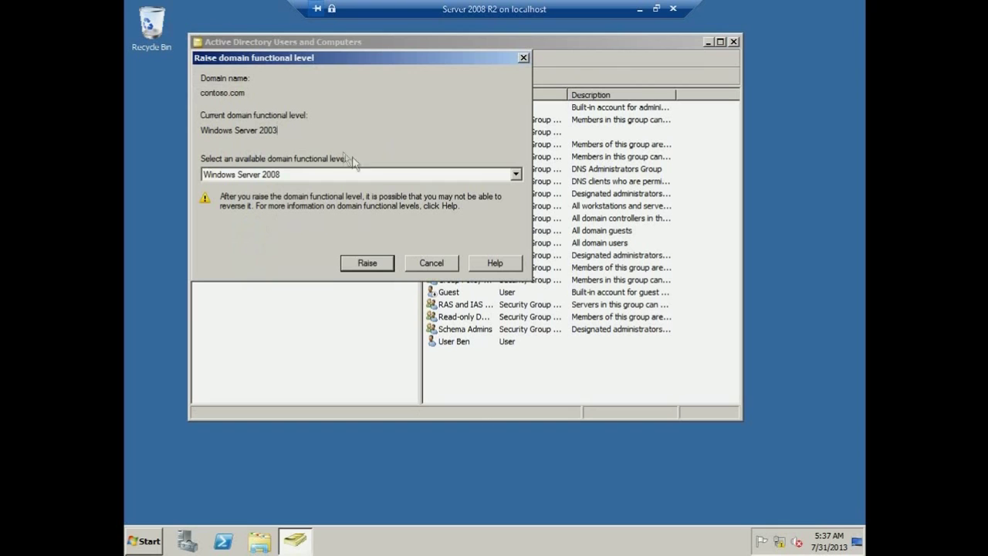
pyautogui.click(426, 266)
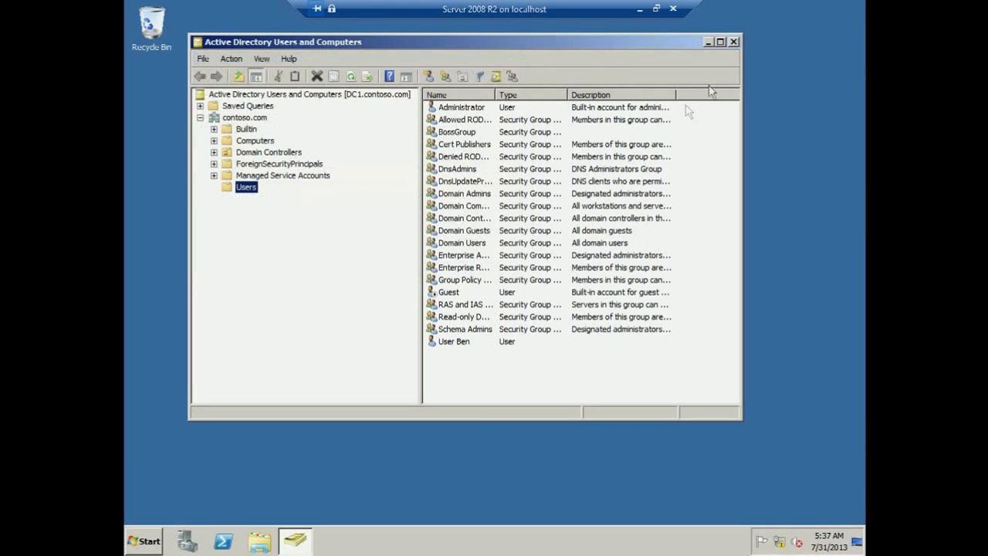
# - Close Active Directory Users and Computers and launch Active Directory Domains and Trusts
pyautogui.click(733, 42)
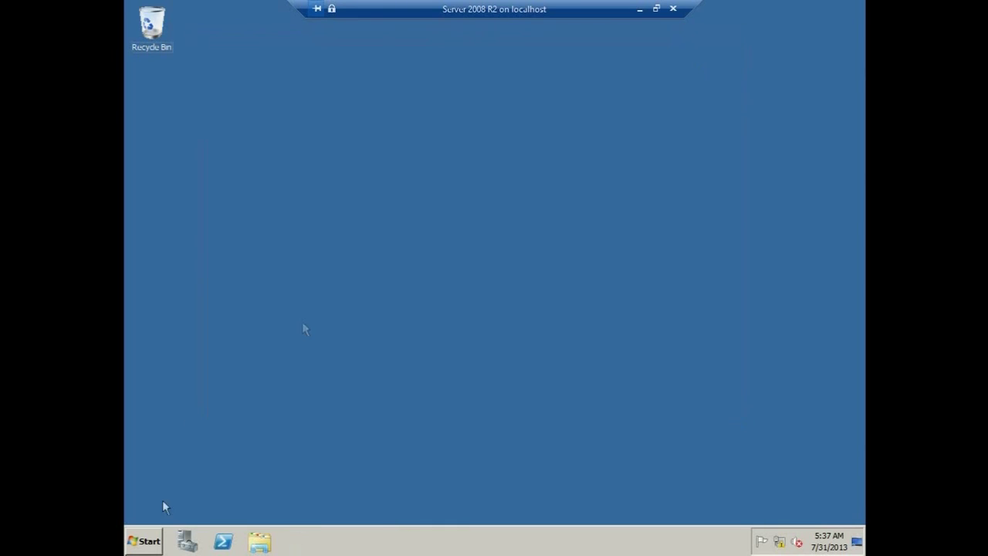
pyautogui.click(158, 543)
pyautogui.moveTo(356, 421)
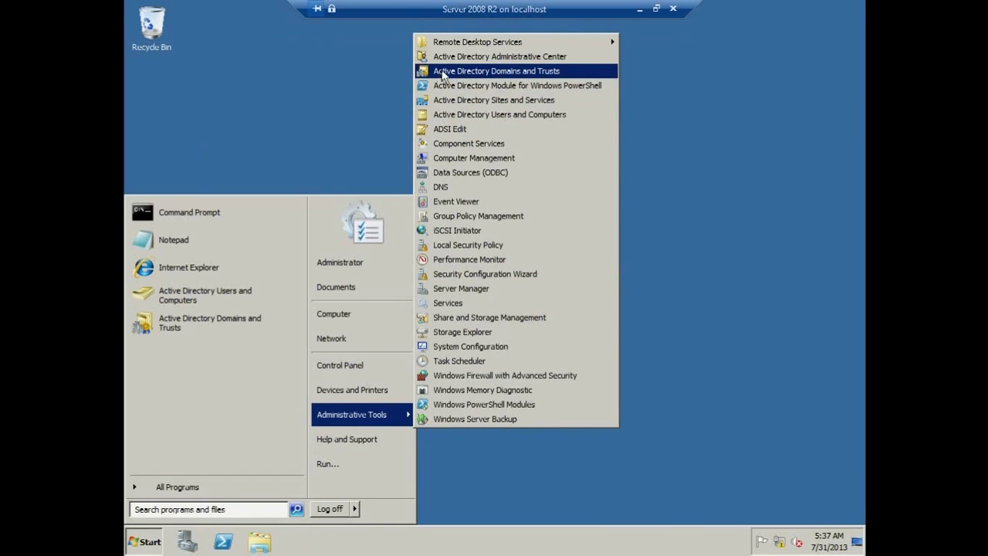
pyautogui.click(501, 72)
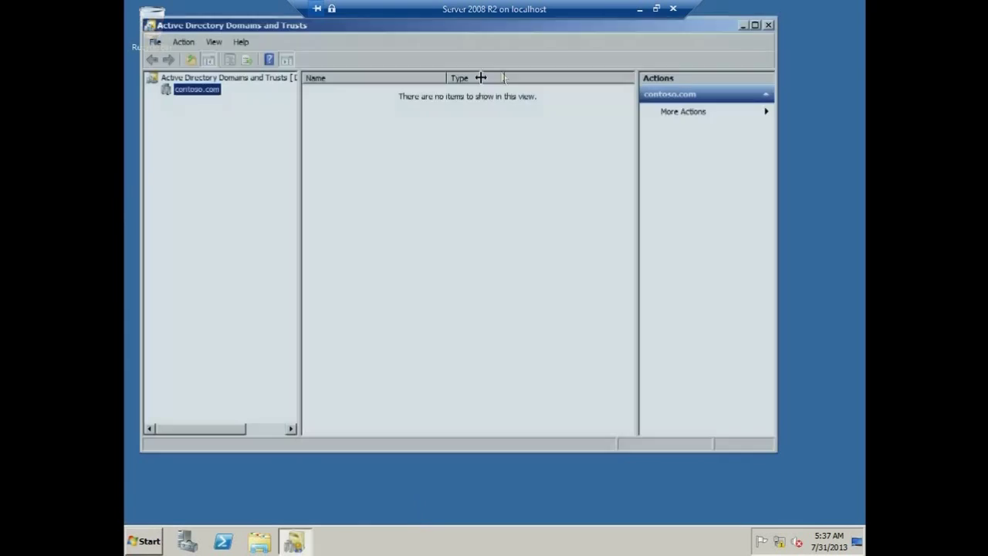
# - Confirm contoso.com's functional level reads Windows Server 2003, cancel, and close the console
pyautogui.rightClick(181, 91)
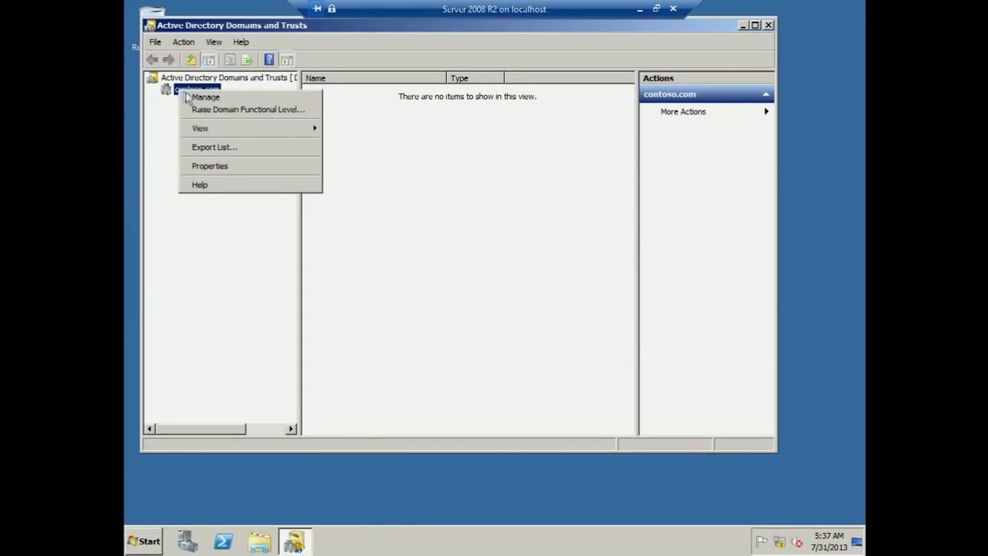
pyautogui.click(196, 114)
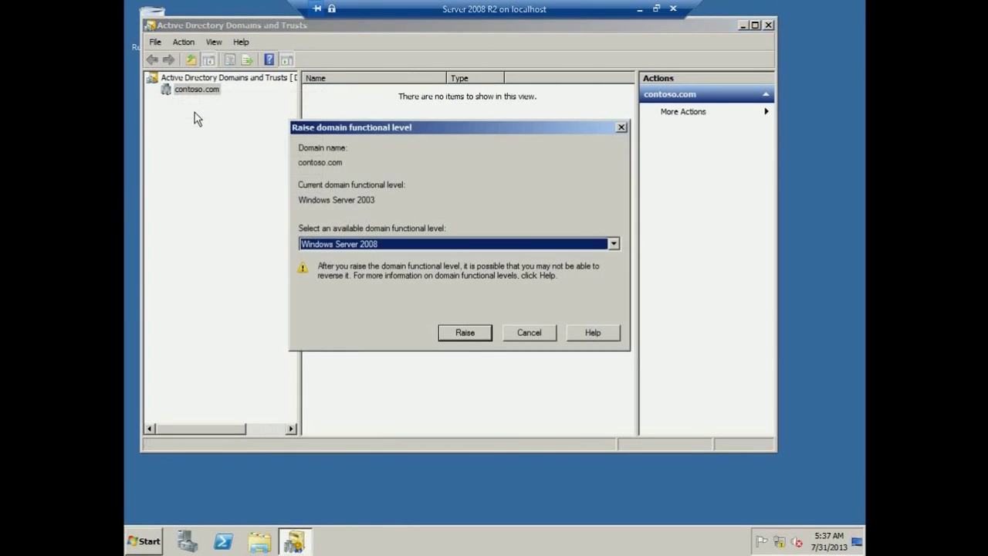
pyautogui.moveTo(378, 201); pyautogui.dragTo(298, 199)
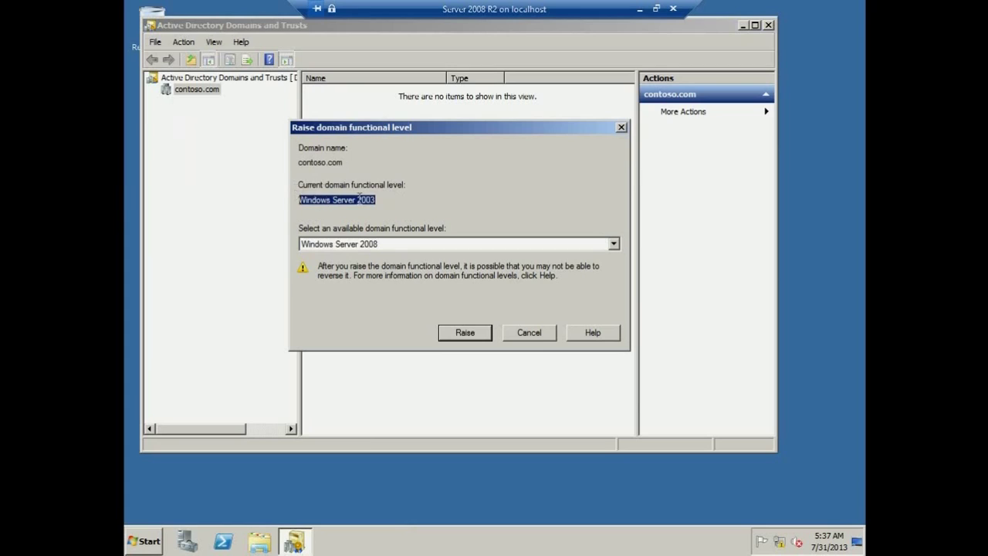
pyautogui.click(357, 214)
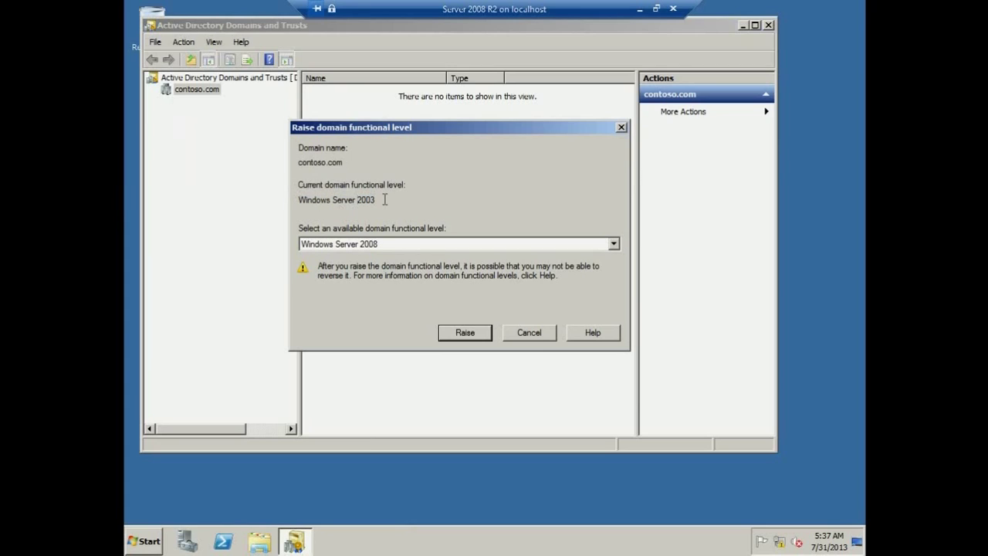
pyautogui.moveTo(384, 199); pyautogui.dragTo(293, 200)
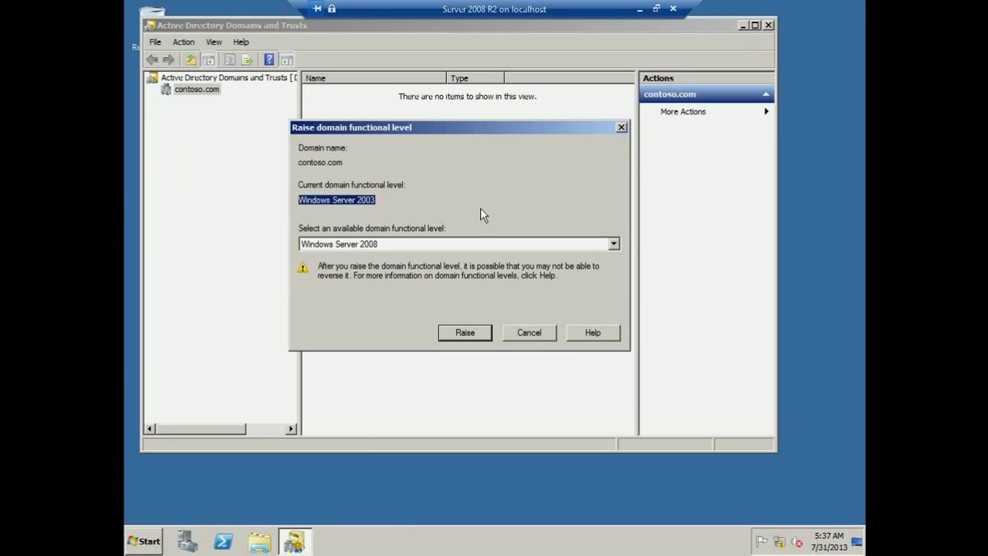
pyautogui.click(514, 332)
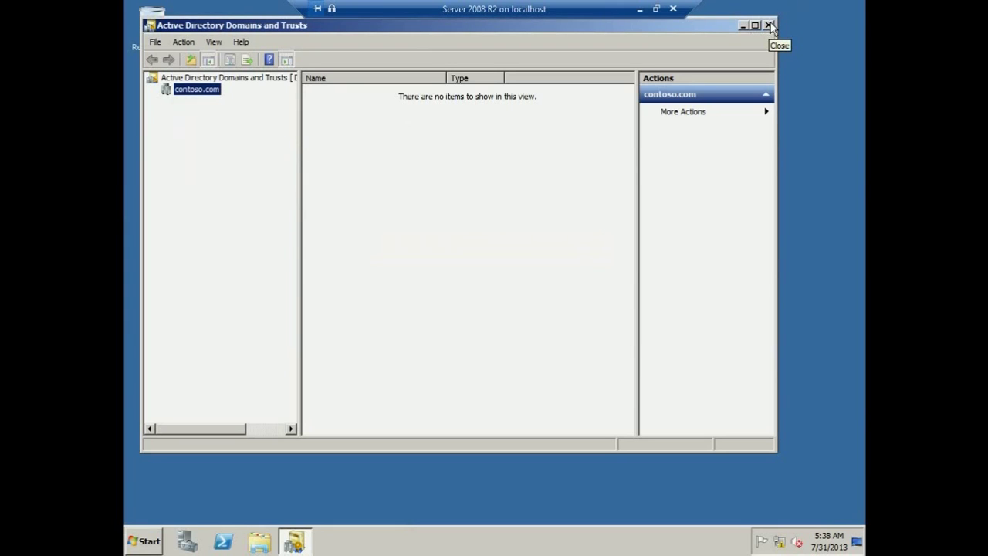
pyautogui.click(769, 26)
pyautogui.click(150, 541)
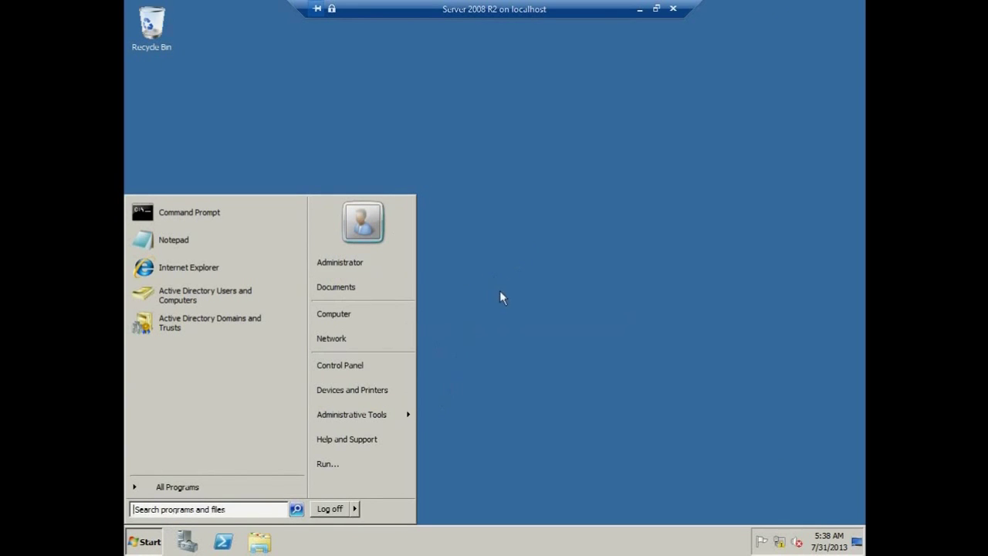
pyautogui.moveTo(410, 420)
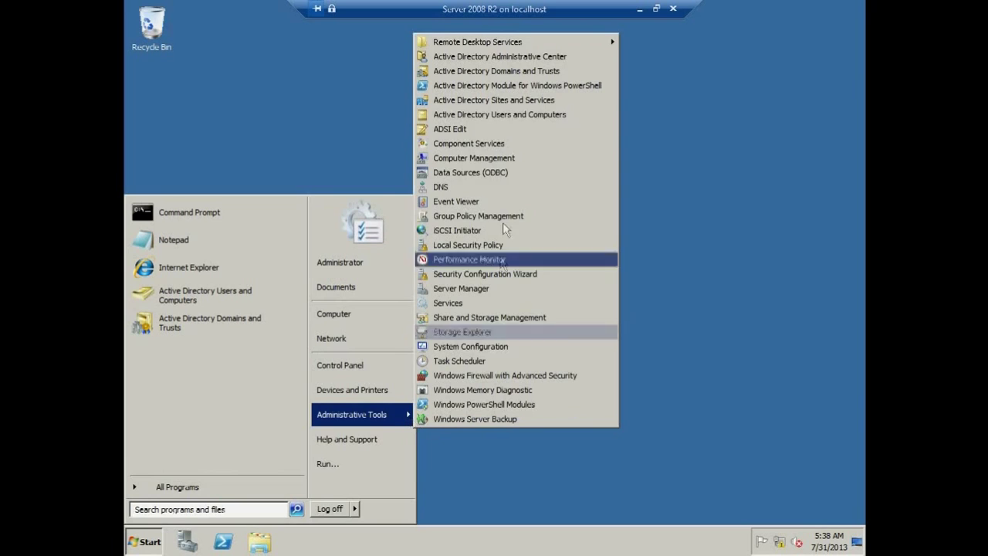
pyautogui.click(498, 122)
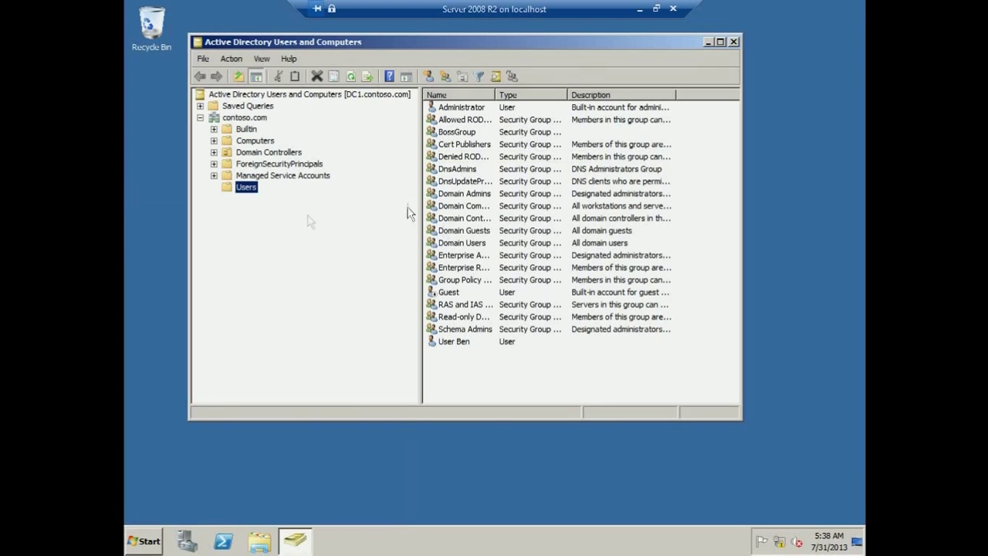
pyautogui.click(462, 344)
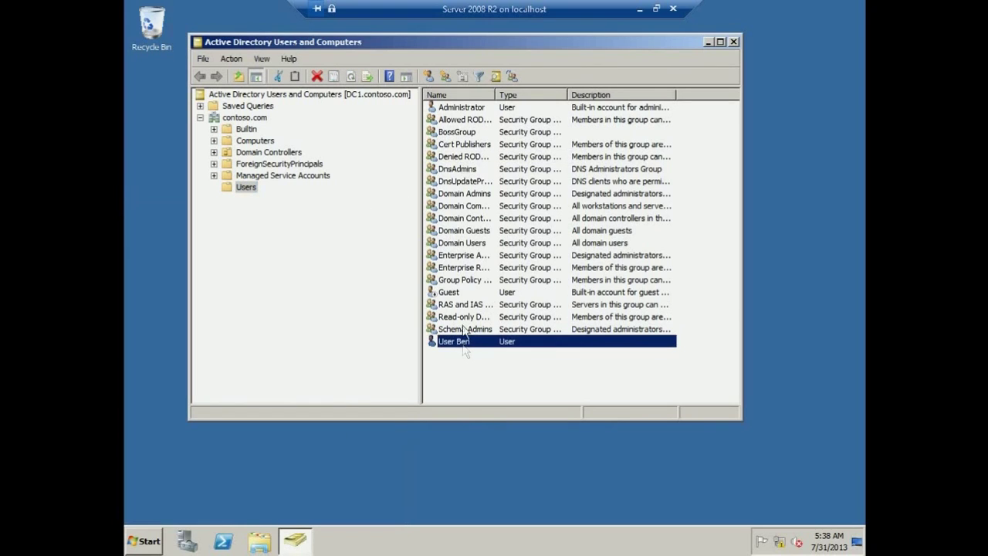
pyautogui.click(468, 133)
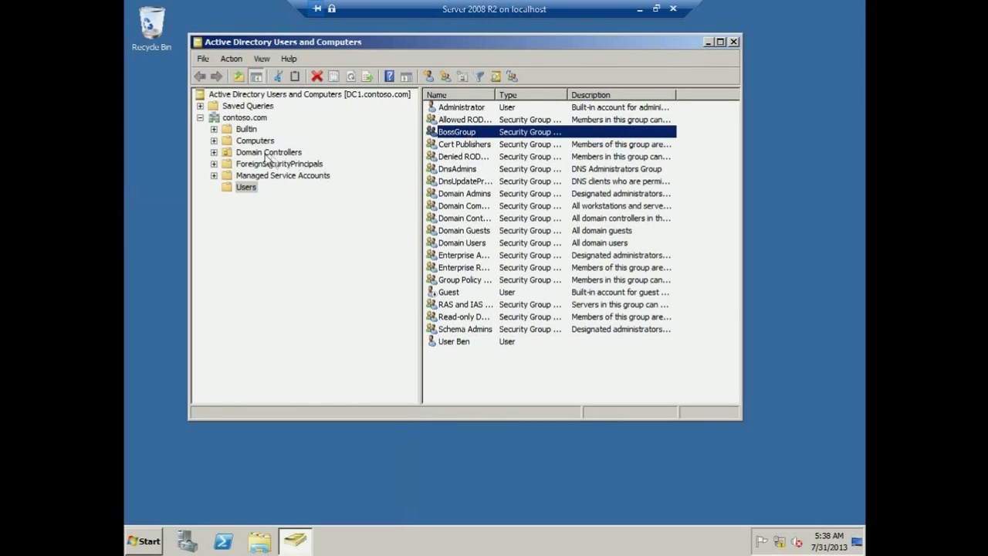
pyautogui.moveTo(455, 379); pyautogui.dragTo(479, 107)
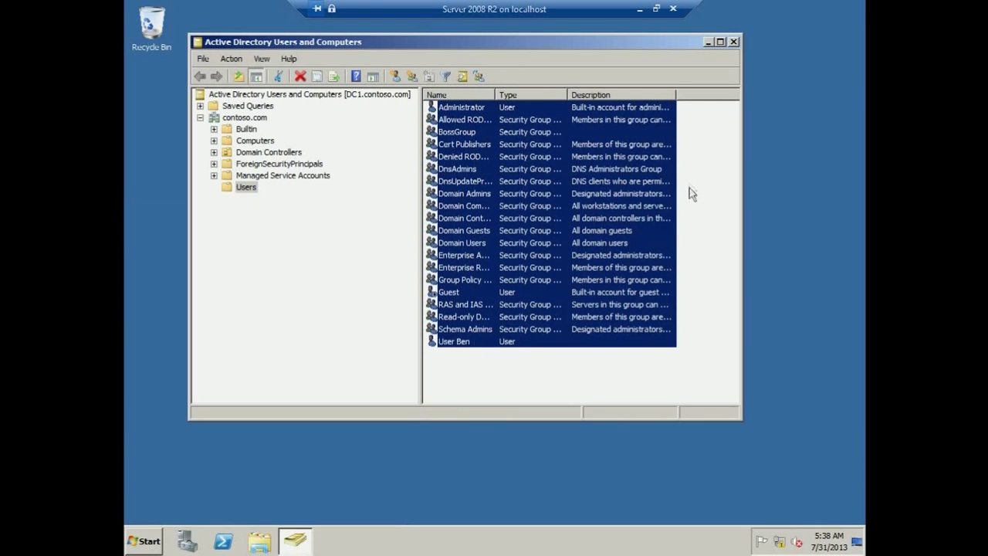
pyautogui.click(689, 181)
pyautogui.click(251, 117)
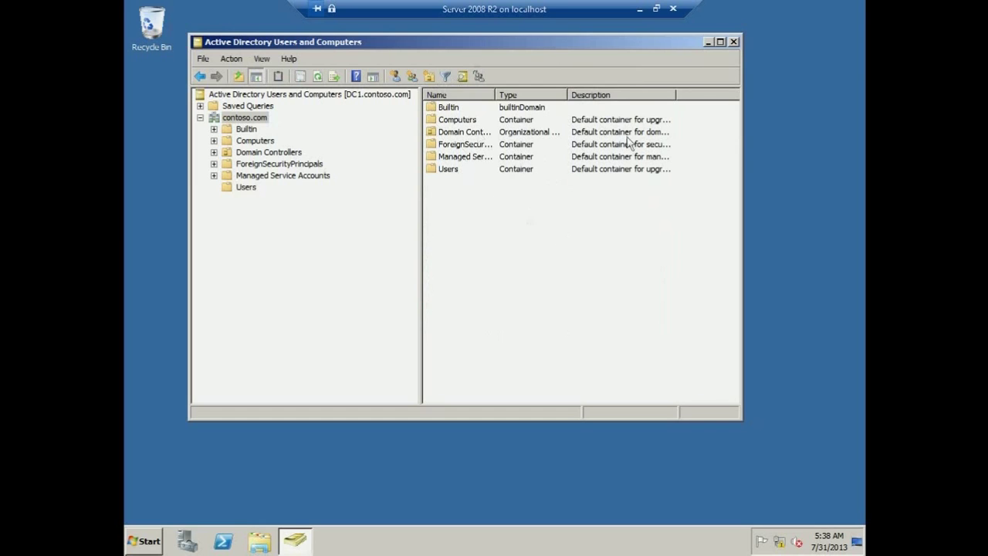
pyautogui.click(734, 43)
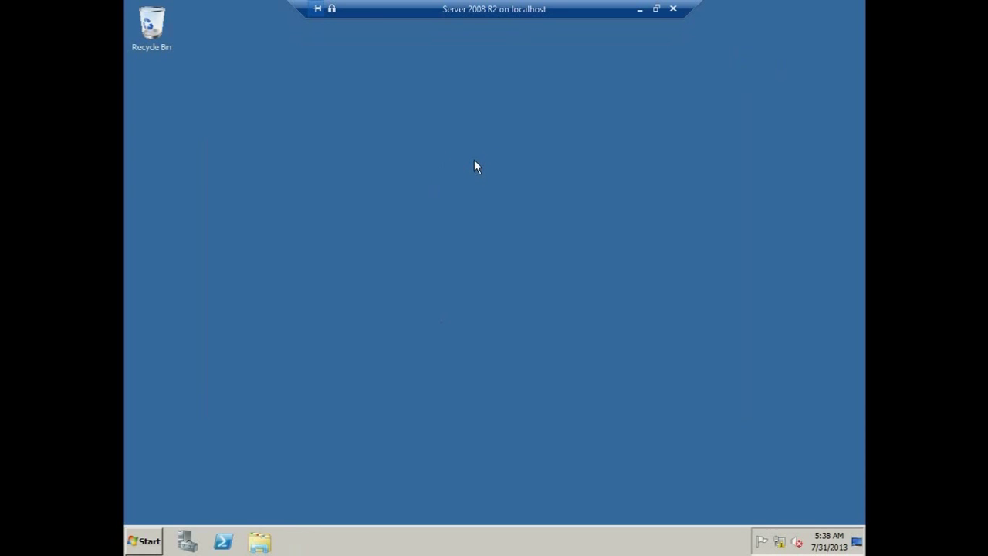
# - Open DVD Drive (D:) from the Computer view to list its contents
pyautogui.click(154, 539)
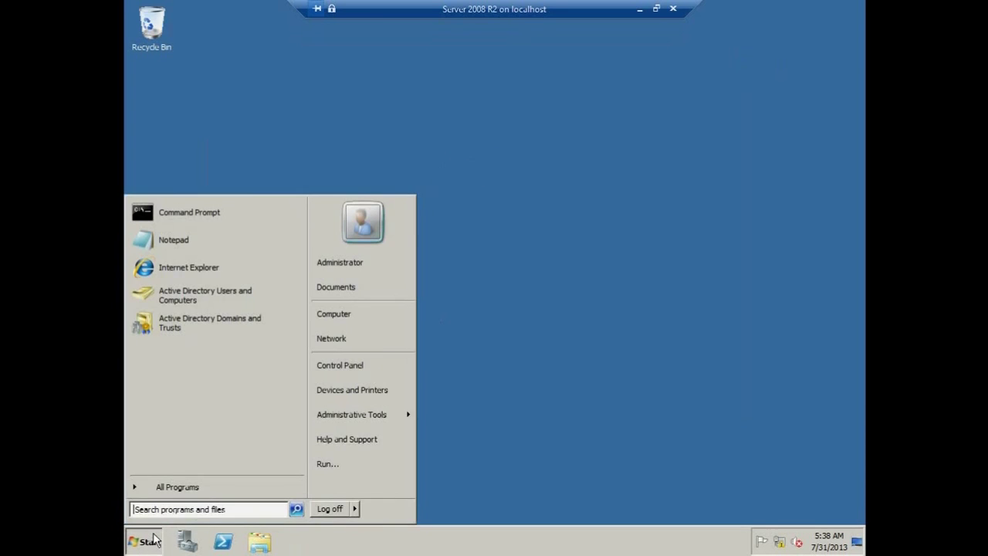
pyautogui.click(381, 318)
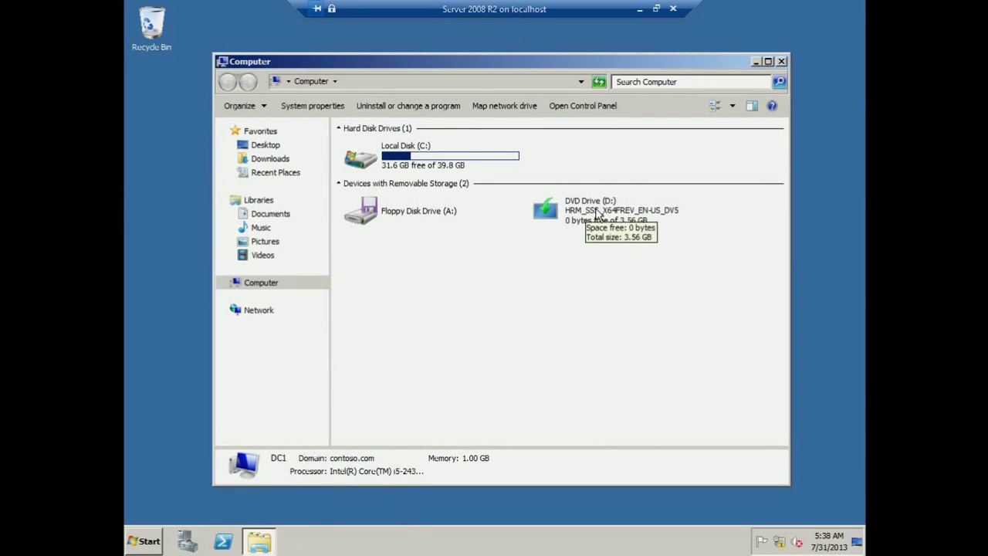
pyautogui.click(602, 222)
pyautogui.click(578, 233)
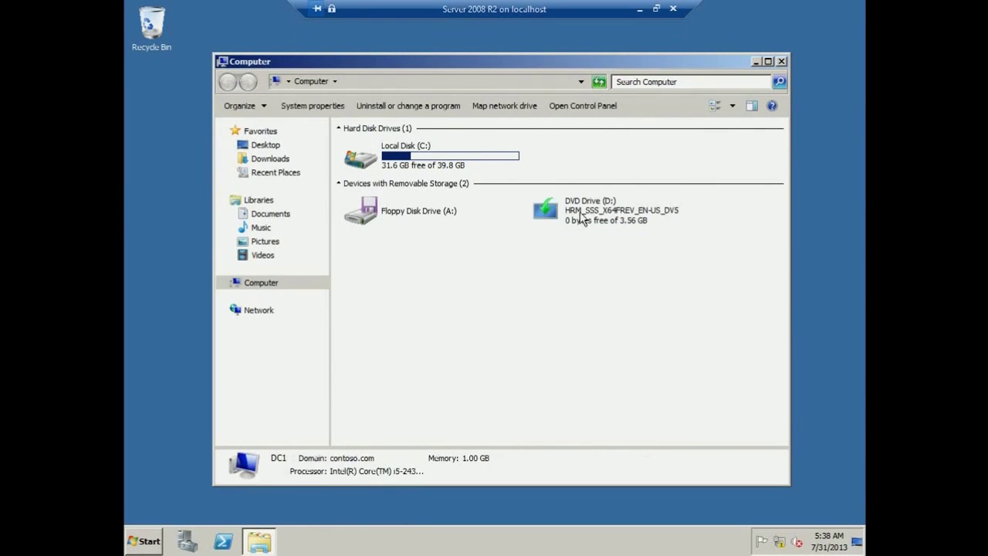
pyautogui.rightClick(580, 215)
pyautogui.click(598, 245)
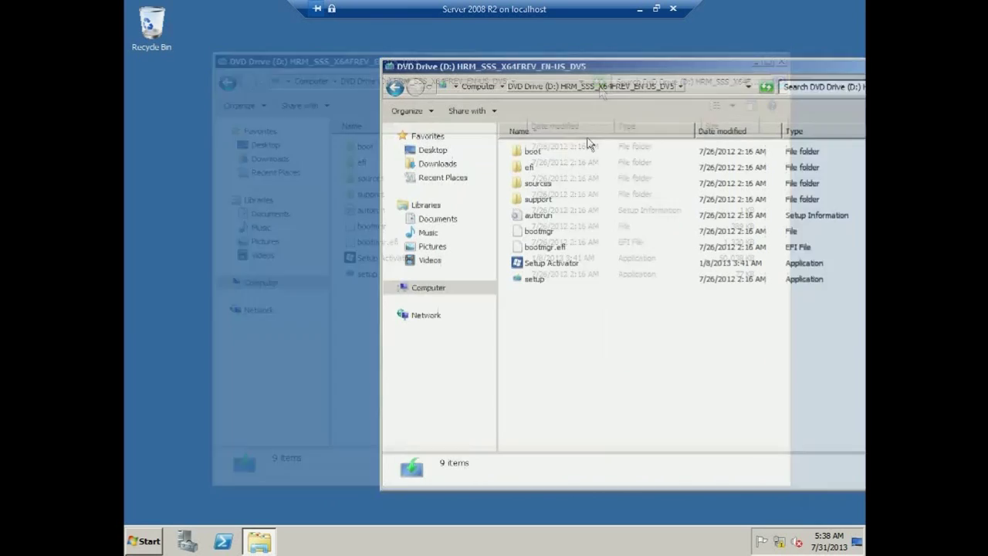
# - Open the DVD's support folder, showing adprep, logging, samples and tools, and reposition its window
pyautogui.doubleClick(549, 200)
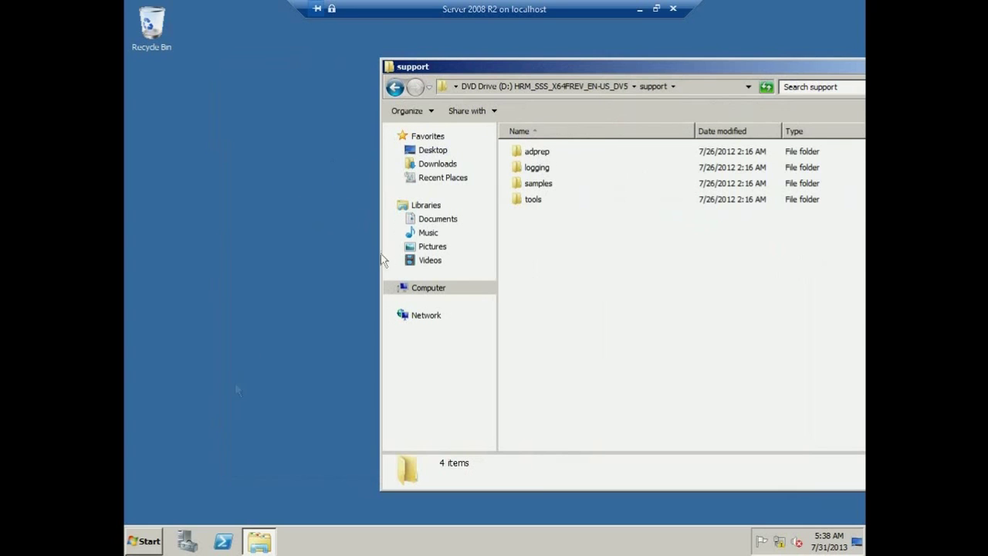
pyautogui.moveTo(416, 66); pyautogui.dragTo(456, 83)
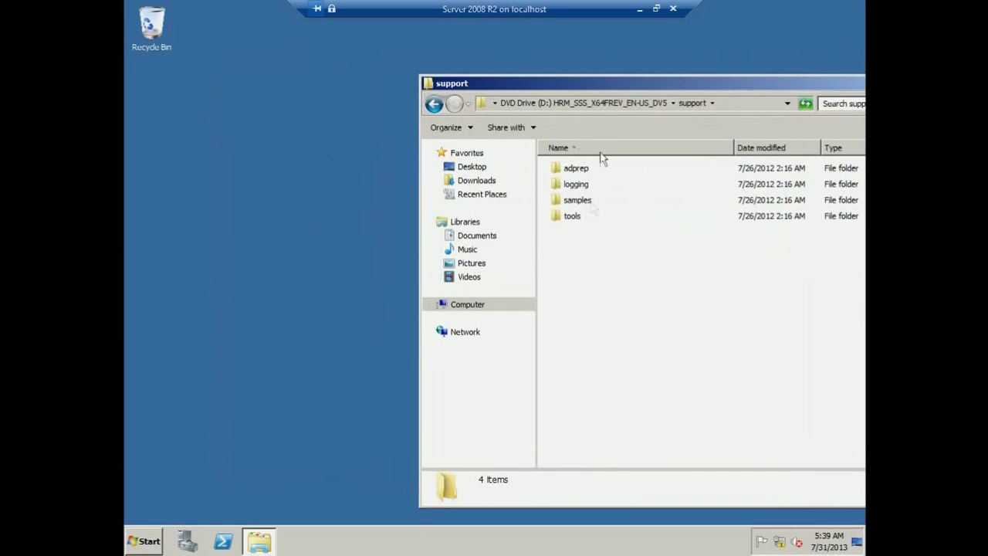
pyautogui.moveTo(592, 93); pyautogui.dragTo(520, 86)
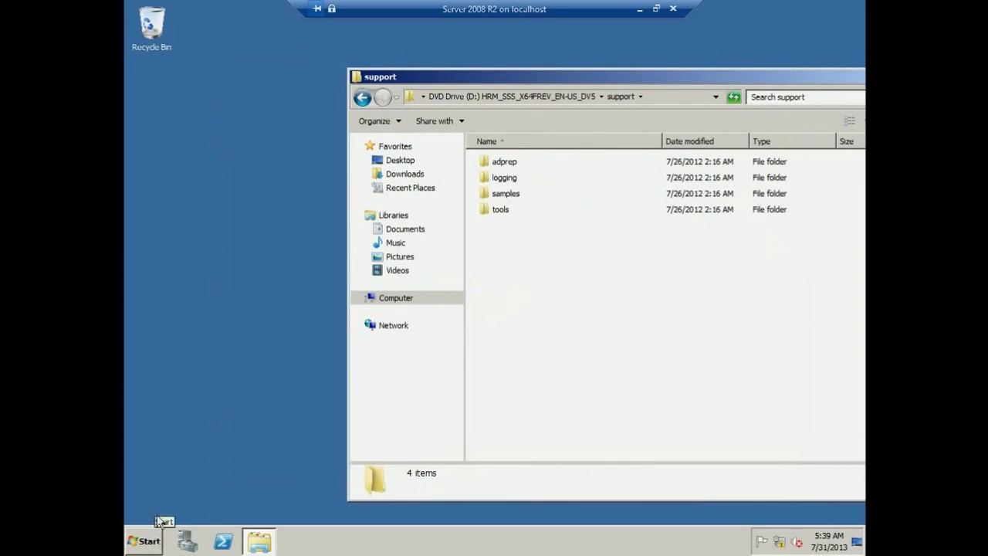
# - Bring up the Start menu to launch a command prompt
pyautogui.click(153, 542)
pyautogui.click(152, 540)
pyautogui.click(154, 541)
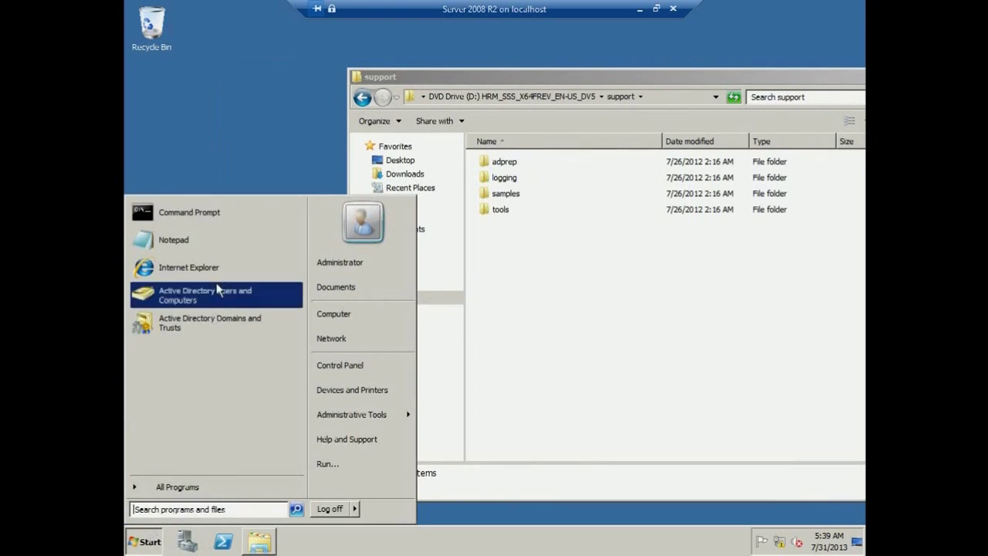
# - Launch a Command Prompt and arrange it beside the support folder window
pyautogui.click(215, 224)
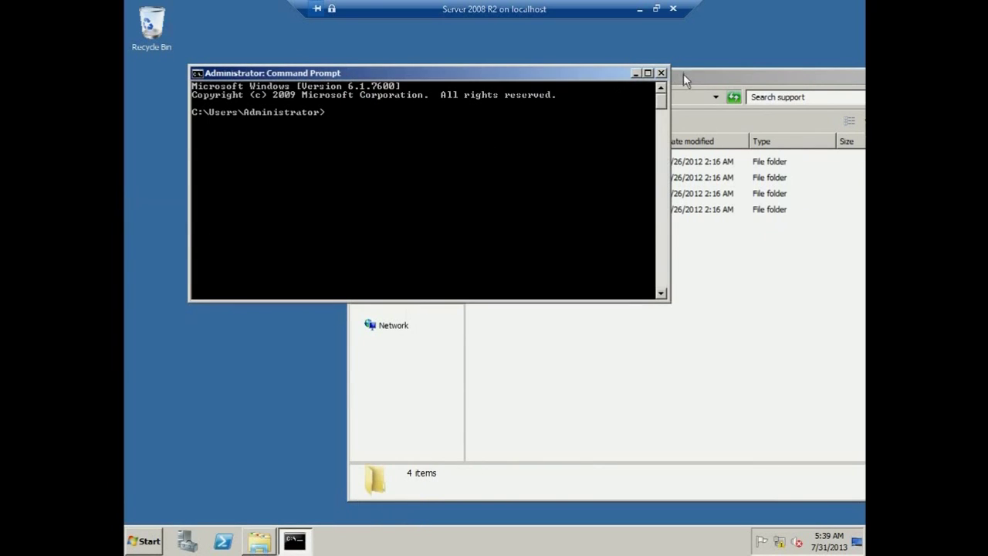
pyautogui.click(685, 77)
pyautogui.click(330, 75)
pyautogui.moveTo(330, 75); pyautogui.dragTo(313, 64)
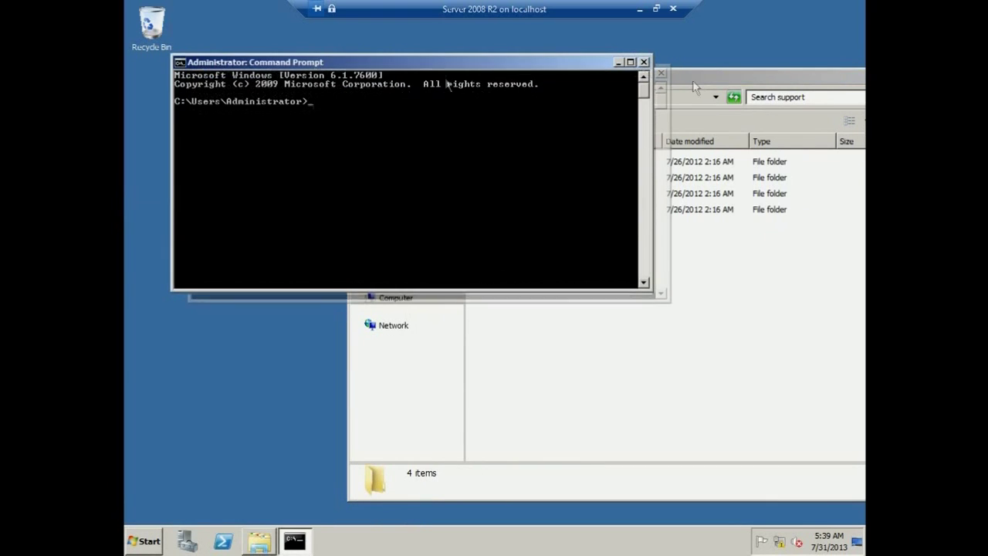
pyautogui.click(679, 77)
pyautogui.moveTo(626, 77); pyautogui.dragTo(626, 98)
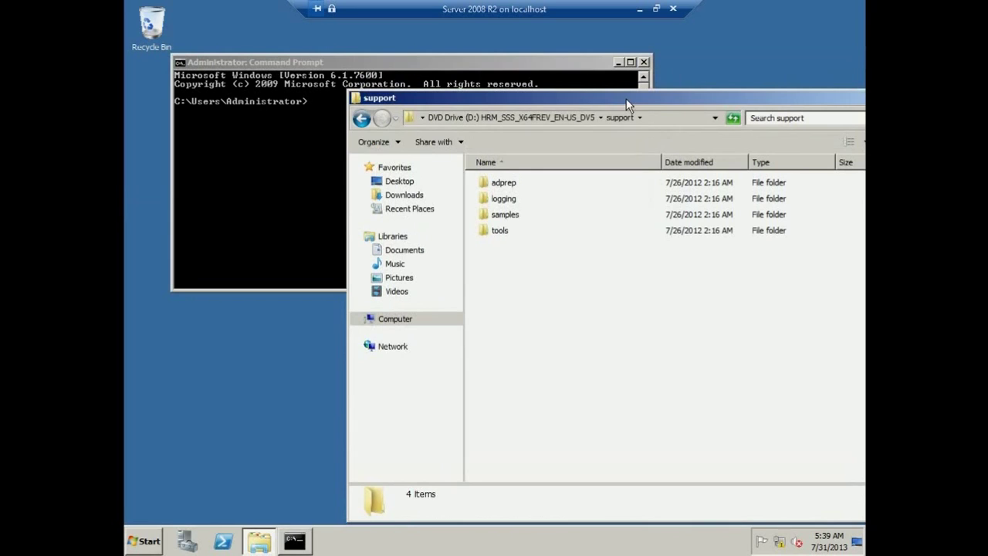
# - Drag adprep.exe from the adprep folder into the console and run it with /forestprep
pyautogui.doubleClick(507, 186)
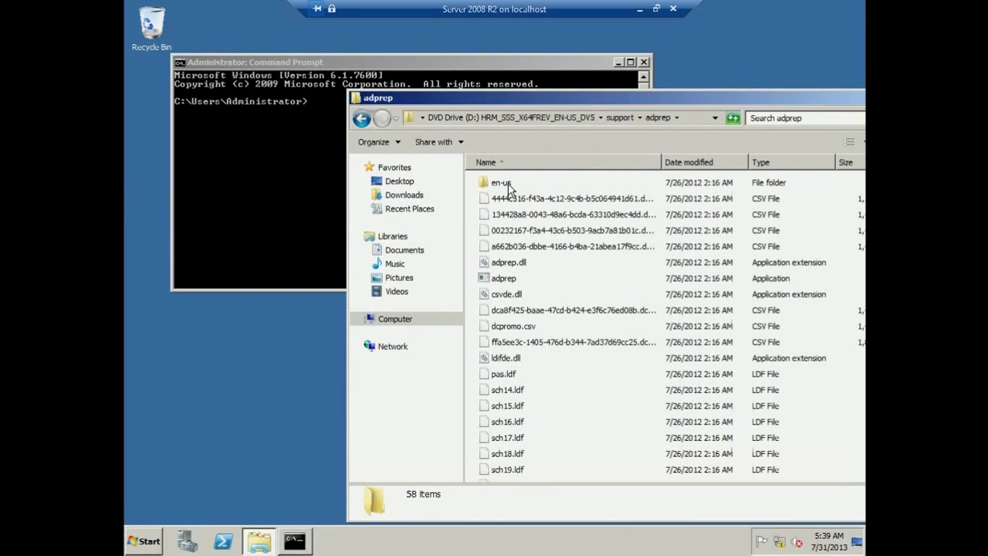
pyautogui.click(505, 280)
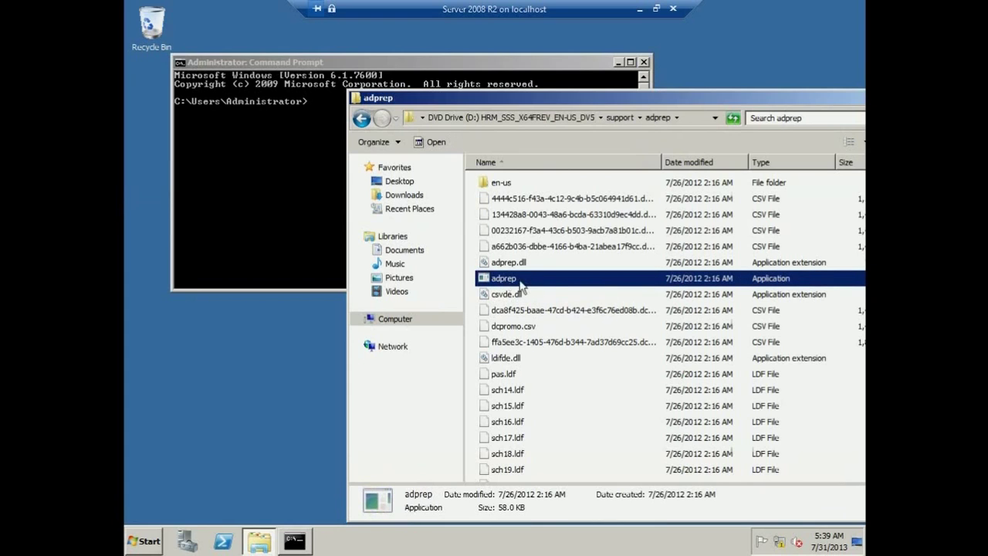
pyautogui.moveTo(520, 285); pyautogui.dragTo(307, 213)
pyautogui.click(389, 61)
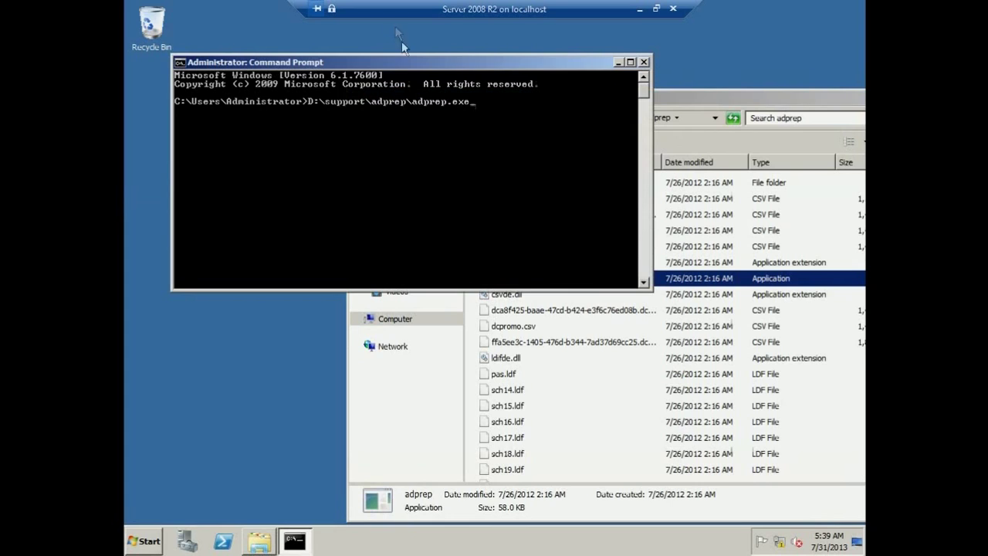
pyautogui.moveTo(402, 62); pyautogui.dragTo(392, 119)
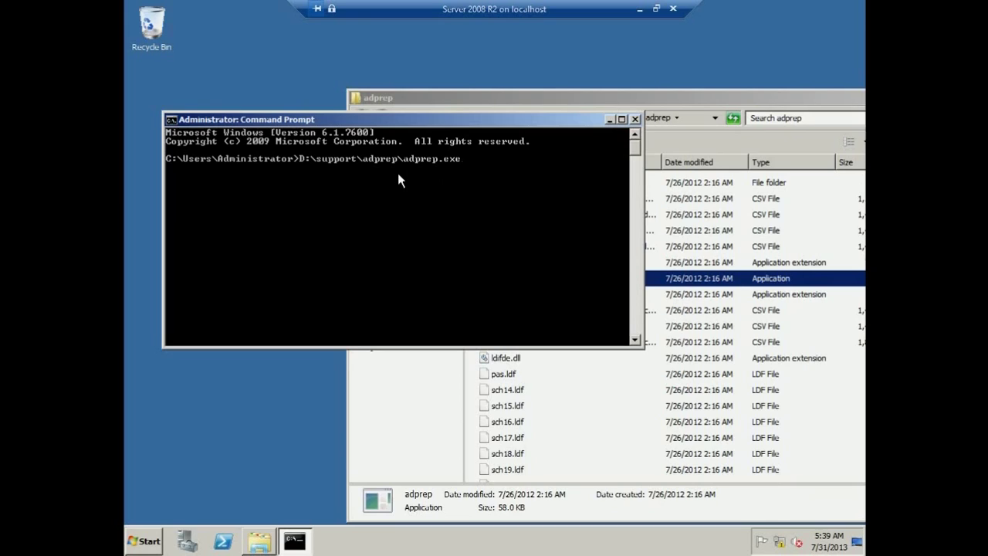
pyautogui.write('/forestprep')
pyautogui.press('Return')
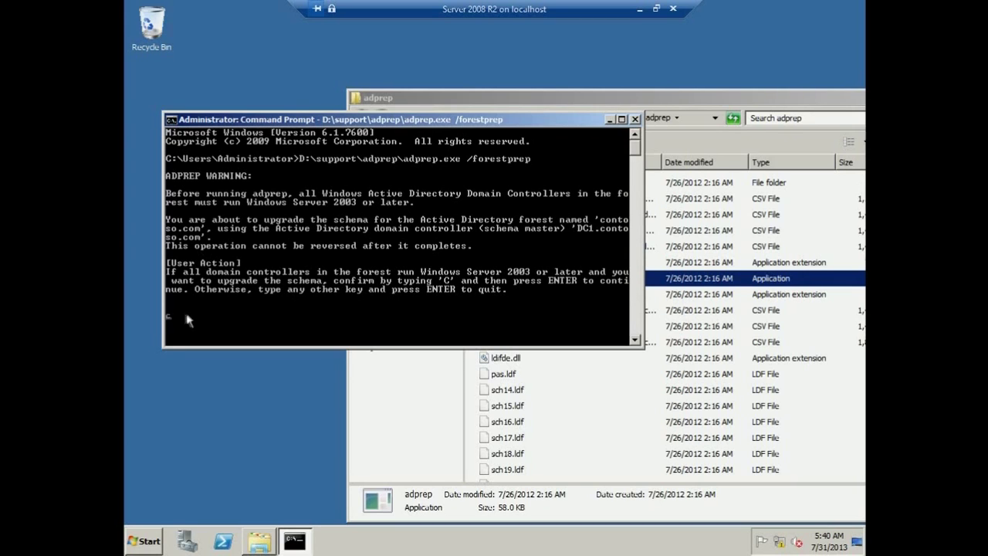
# - Confirm the schema upgrade with C and enlarge the console while forest preparation completes
pyautogui.write('c')
pyautogui.press('Return')
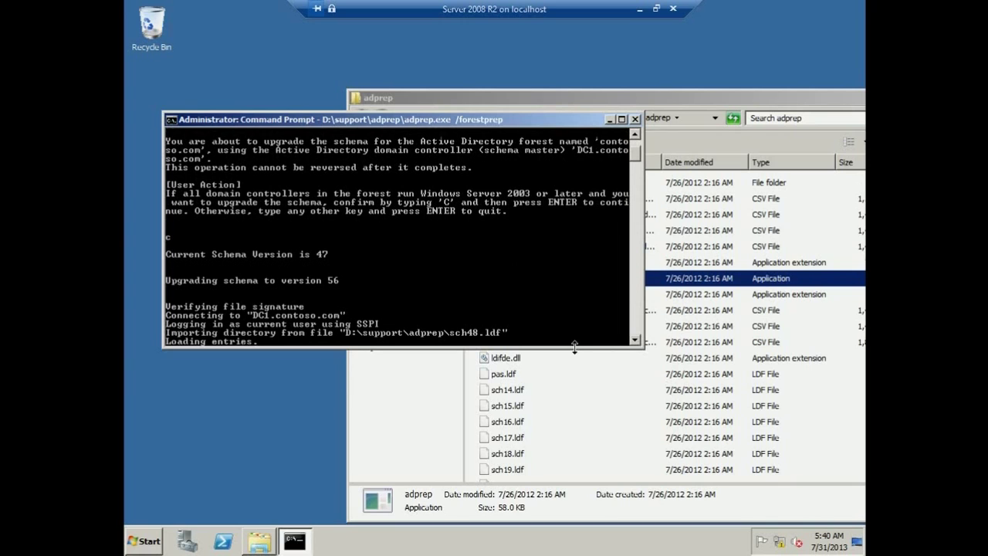
pyautogui.moveTo(572, 347); pyautogui.dragTo(567, 408)
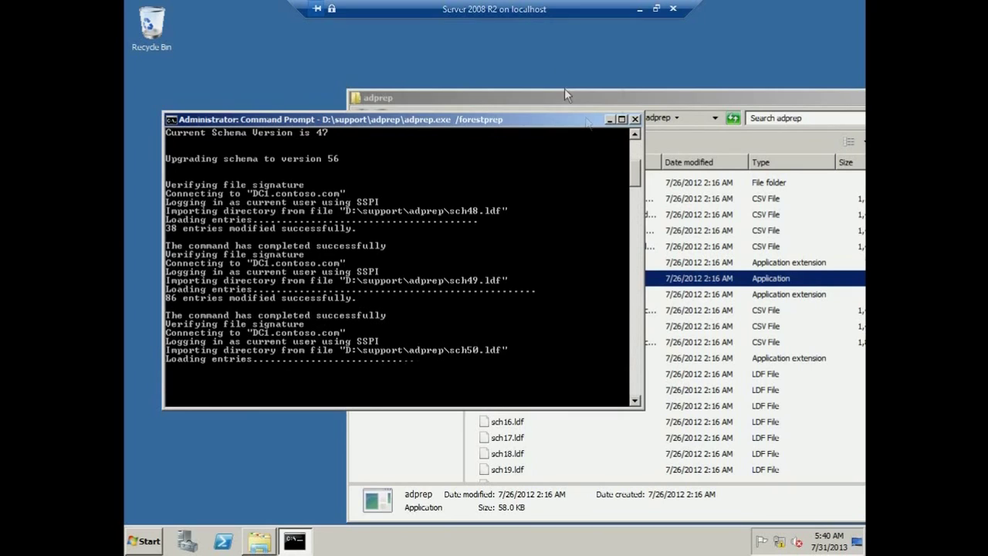
pyautogui.moveTo(587, 120); pyautogui.dragTo(554, 58)
pyautogui.moveTo(491, 348); pyautogui.dragTo(494, 485)
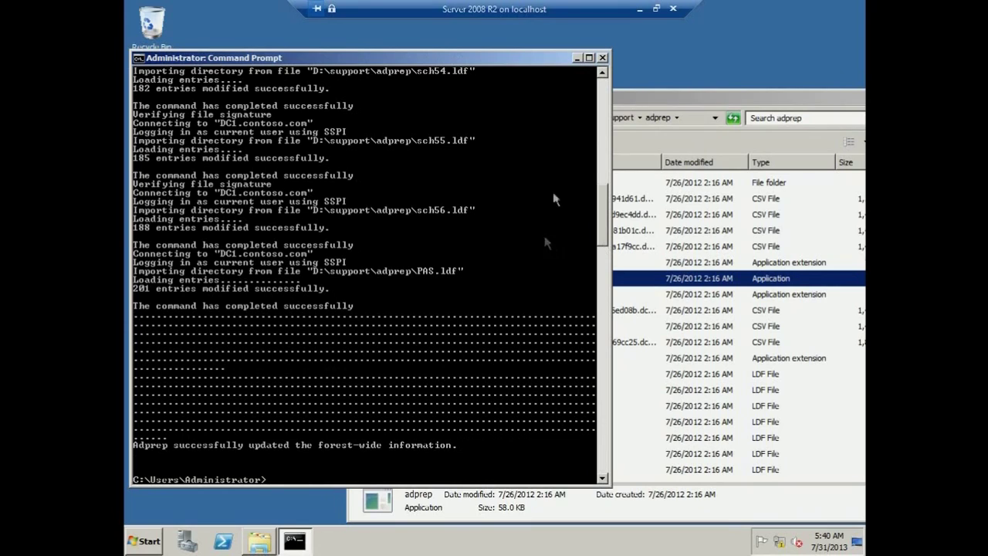
# - Run adprep.exe again with /domainprep, then close the console once domain-wide information is updated
pyautogui.click(629, 106)
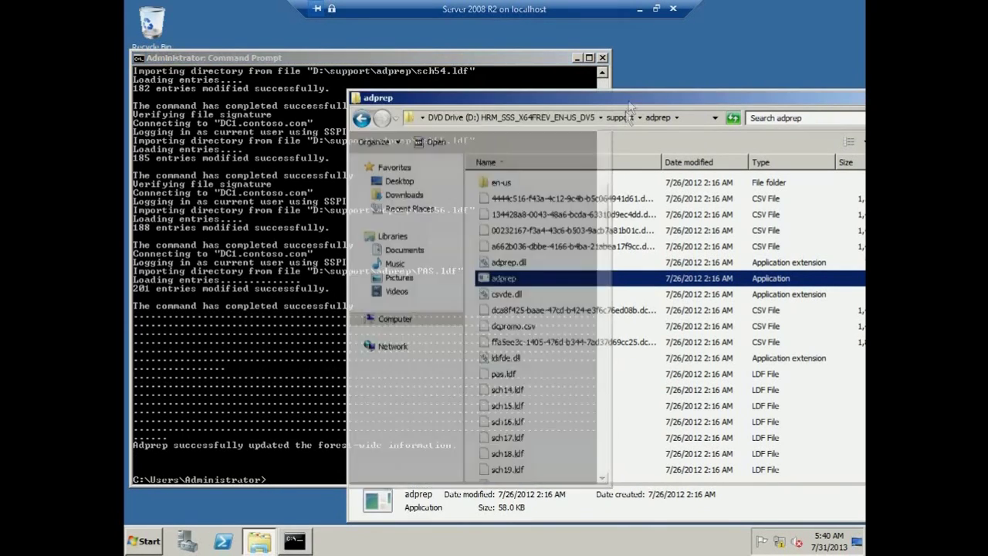
pyautogui.moveTo(502, 284); pyautogui.dragTo(294, 471)
pyautogui.click(294, 465)
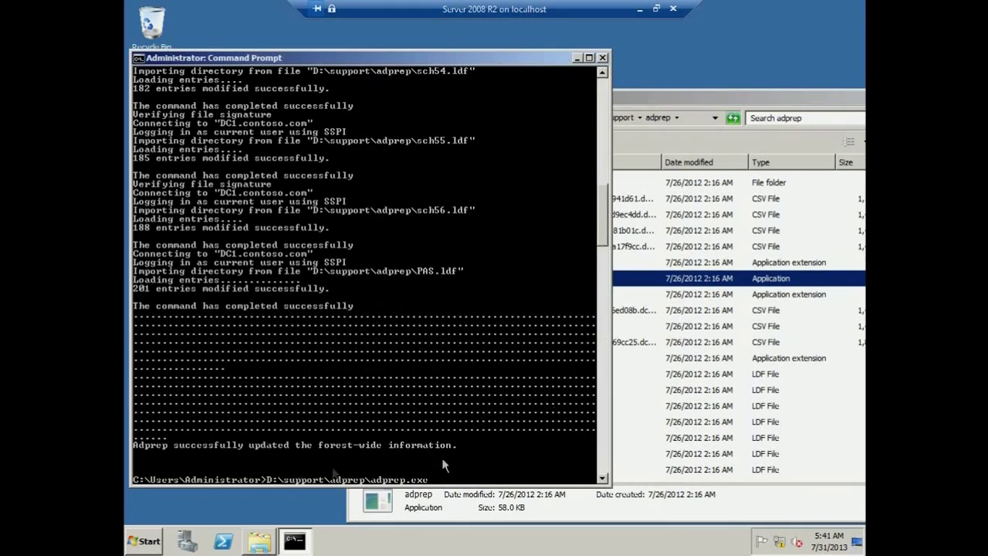
pyautogui.click(601, 480)
pyautogui.click(601, 479)
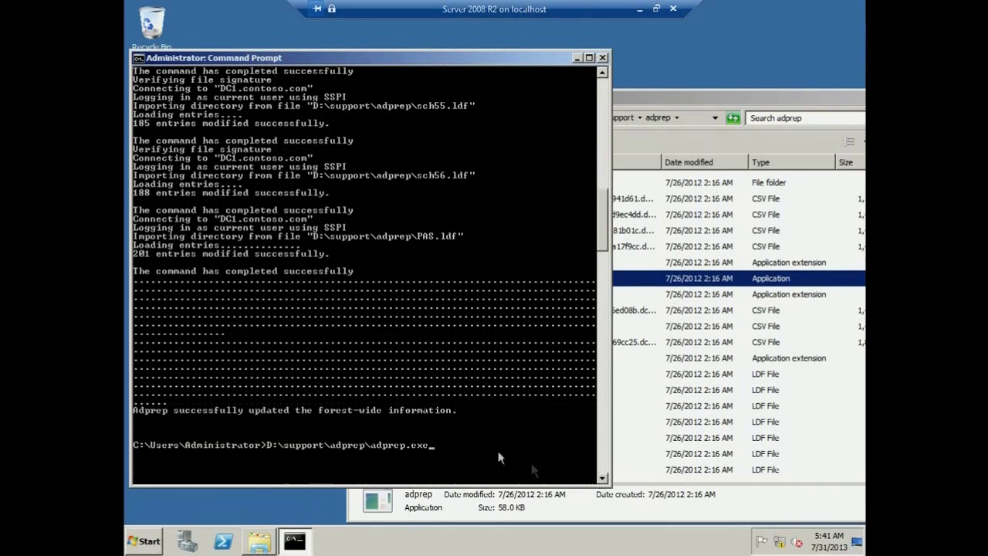
pyautogui.write('/f')
pyautogui.write('omainp')
pyautogui.write('rep')
pyautogui.press('Return')
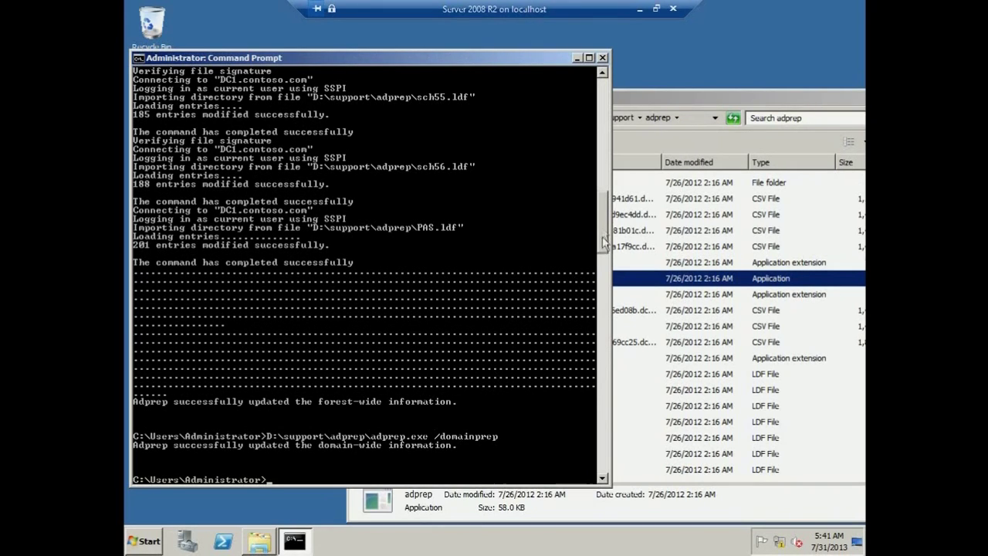
pyautogui.scroll(-3, 605, 242)
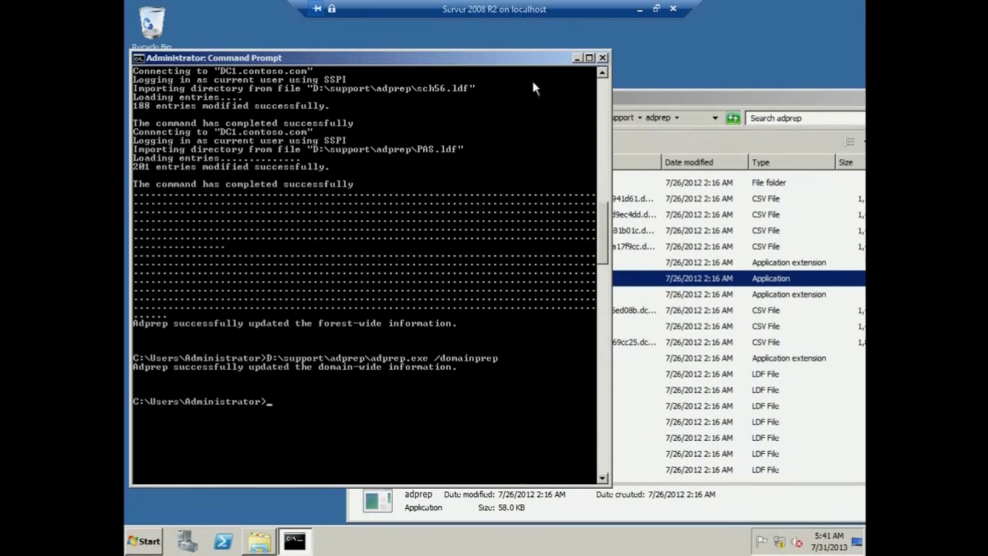
pyautogui.click(603, 58)
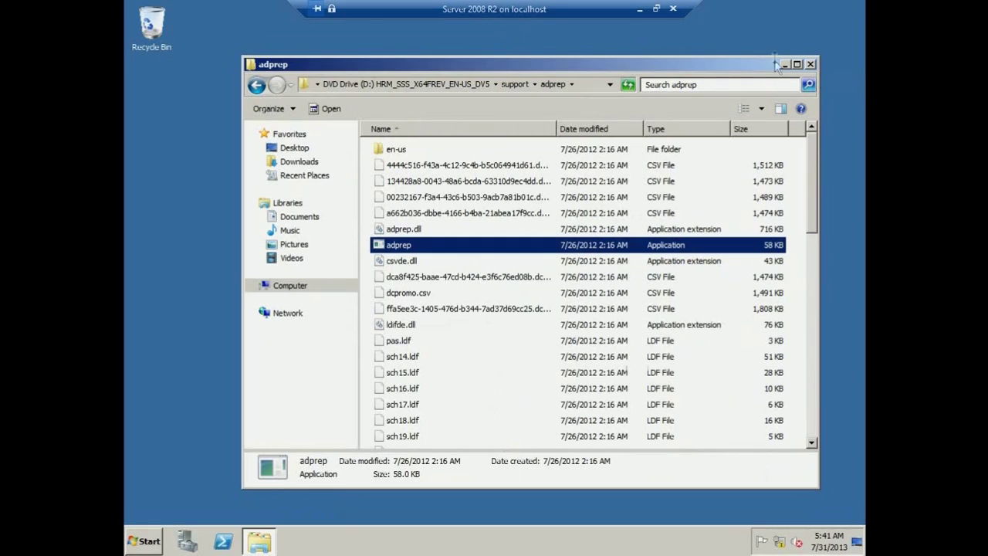
# - Return to the Computer view and start Windows Server 2012 Setup from DVD Drive (D:)
pyautogui.click(290, 288)
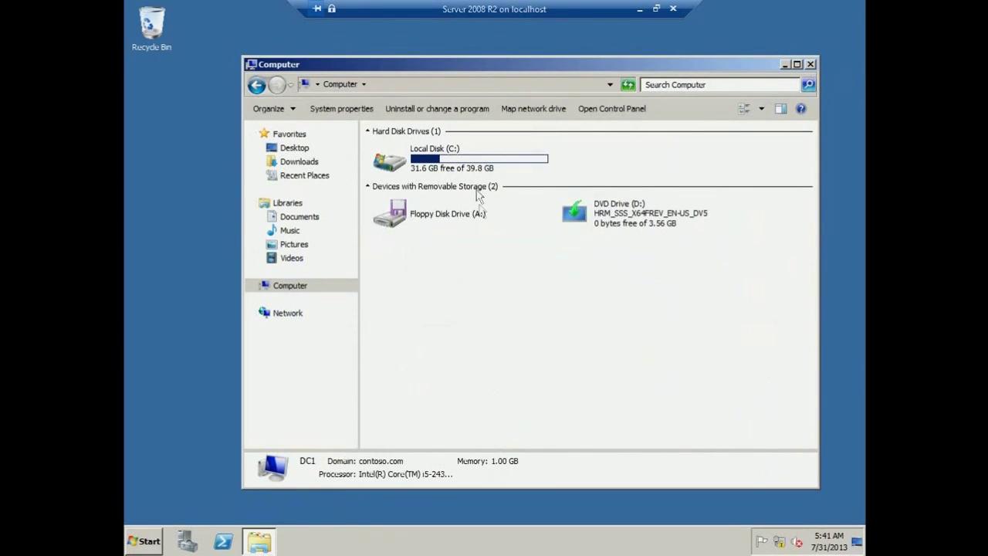
pyautogui.click(470, 172)
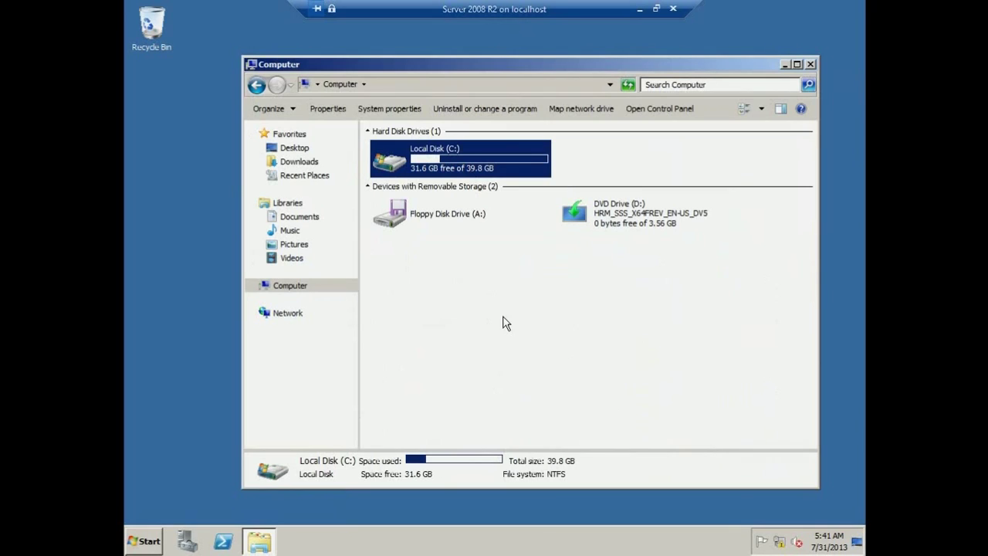
pyautogui.click(495, 332)
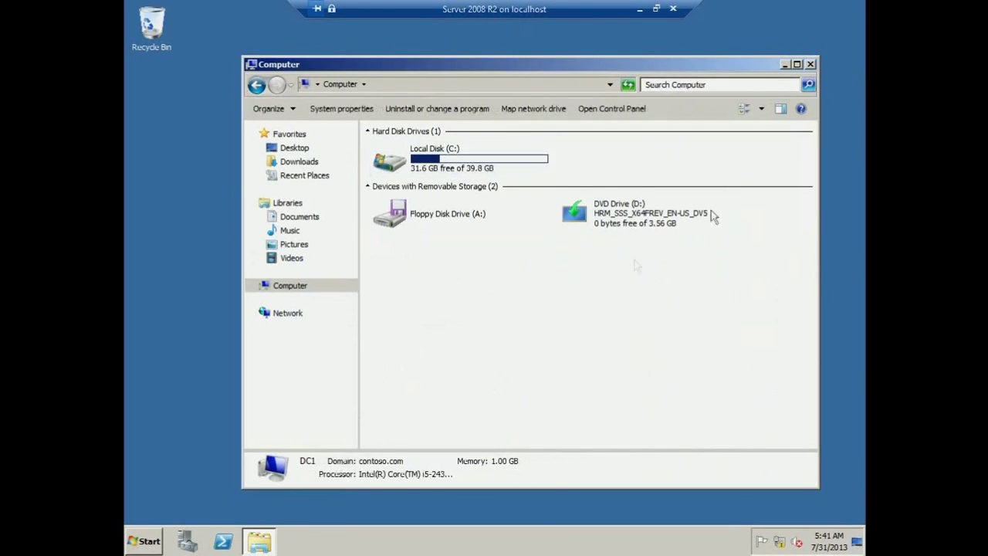
pyautogui.moveTo(628, 223)
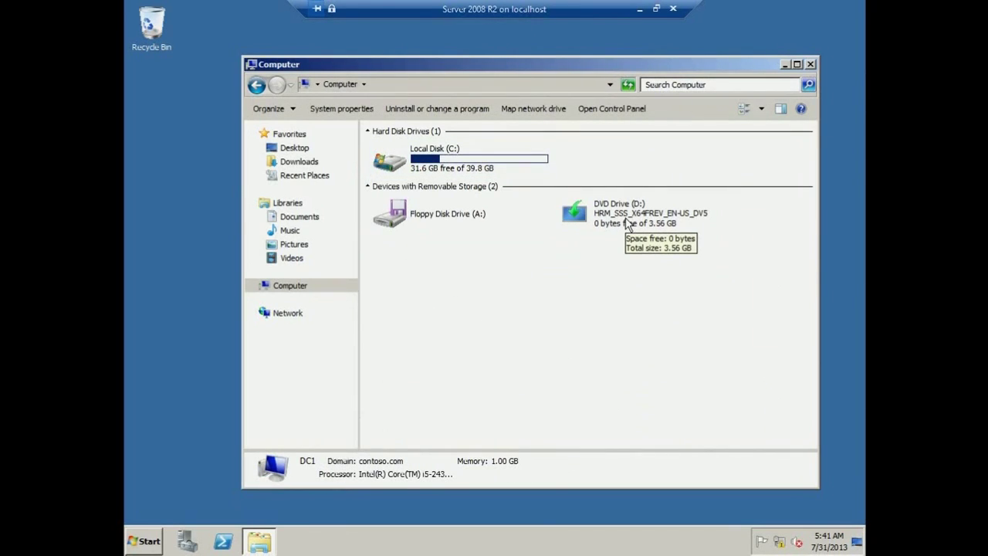
pyautogui.click(611, 226)
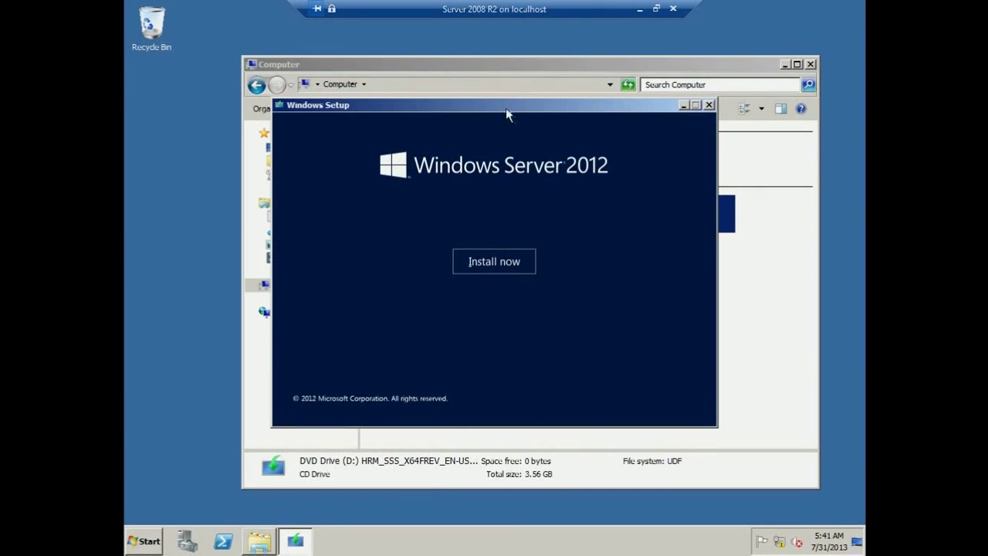
# - Start the installation with Install now and decline downloading updates
pyautogui.moveTo(506, 115); pyautogui.dragTo(500, 106)
pyautogui.click(474, 255)
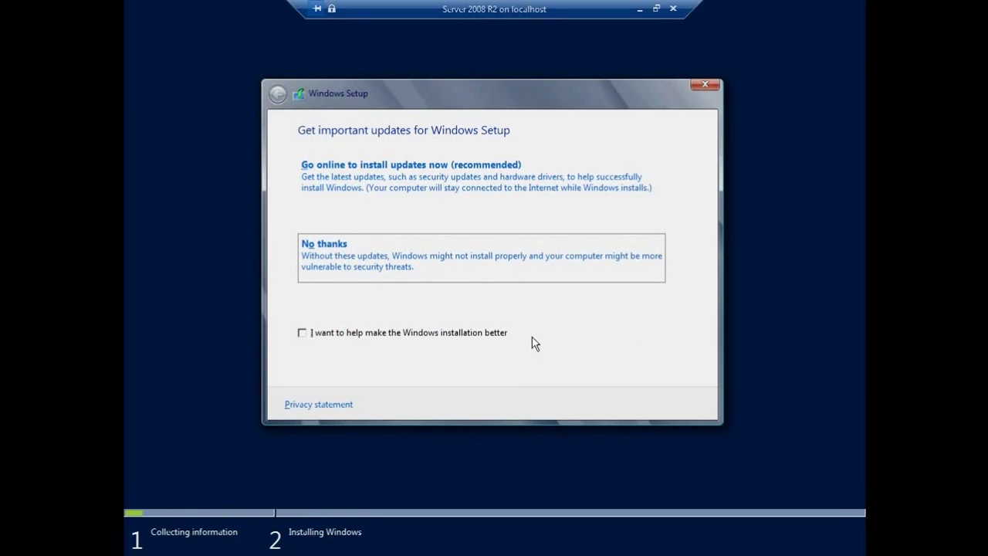
pyautogui.press('Return')
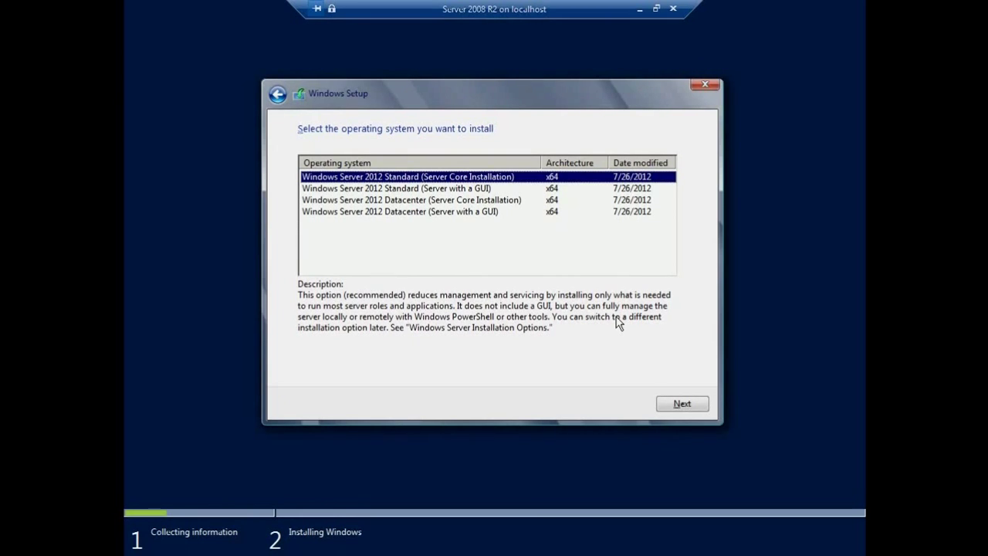
# - Select Windows Server 2012 Datacenter (Server with a GUI) as the edition
pyautogui.click(426, 202)
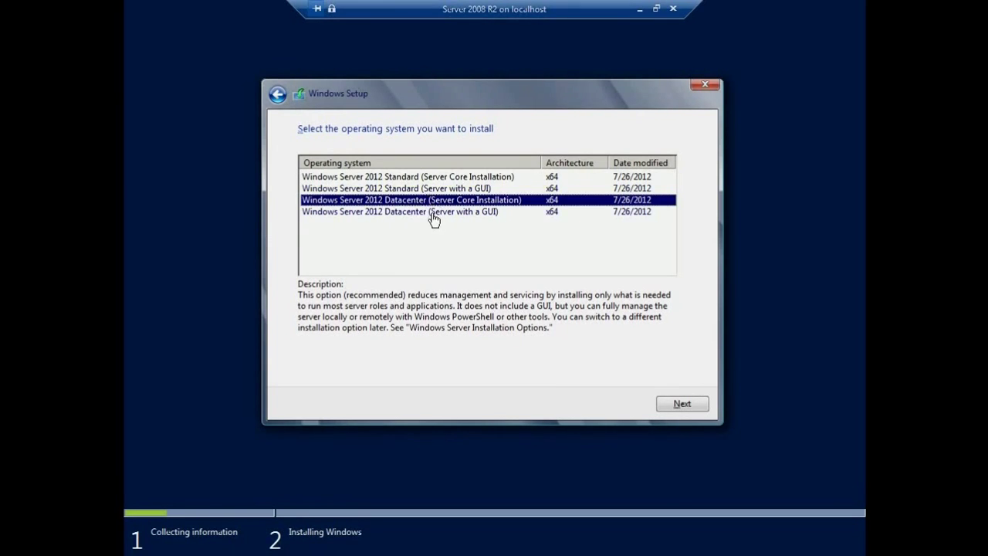
pyautogui.click(433, 213)
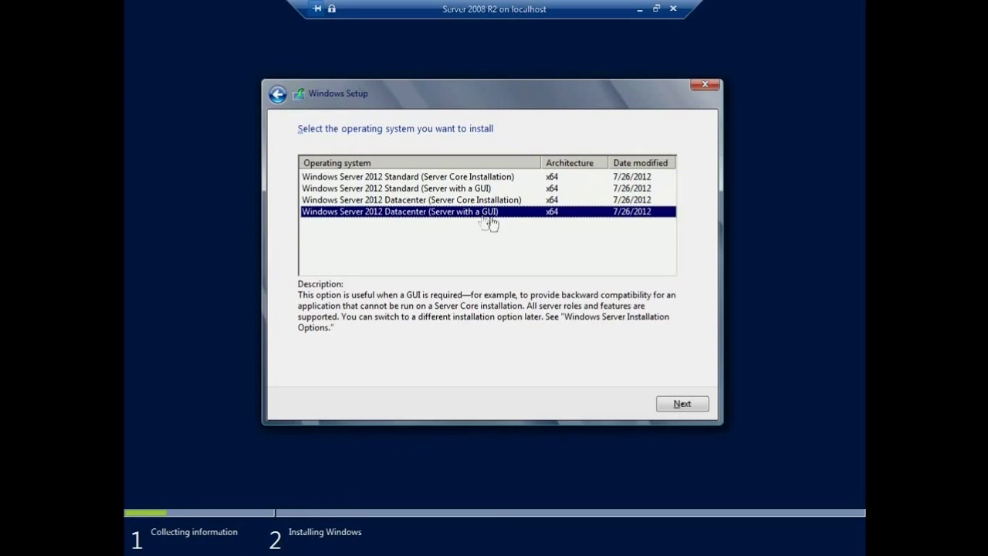
pyautogui.click(679, 404)
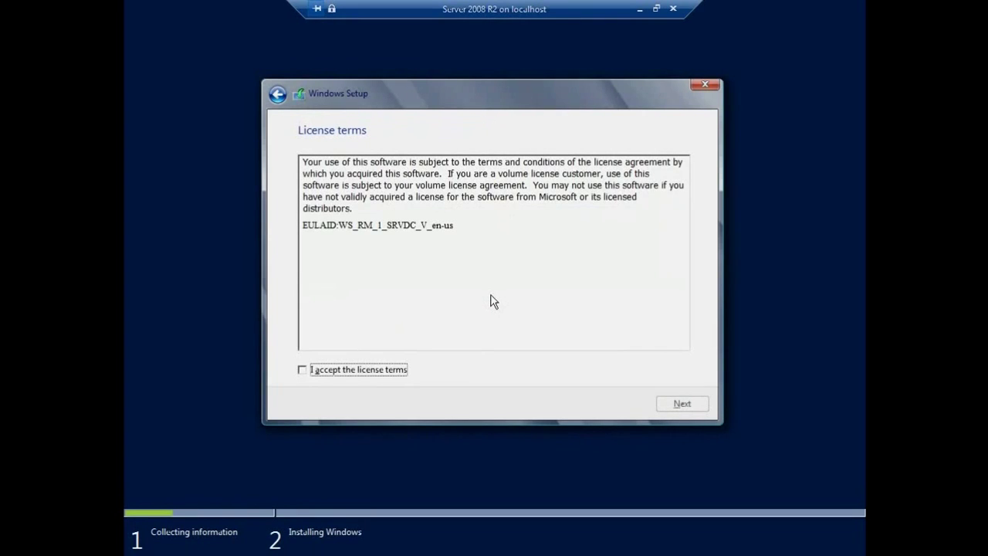
# - Accept the license terms and choose Upgrade, keeping files, settings and applications
pyautogui.click(377, 371)
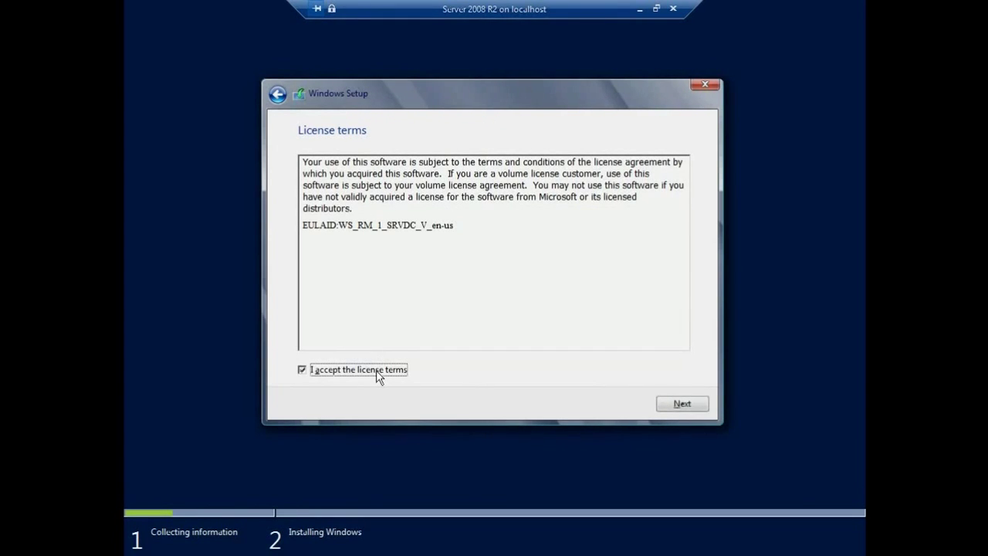
pyautogui.click(662, 407)
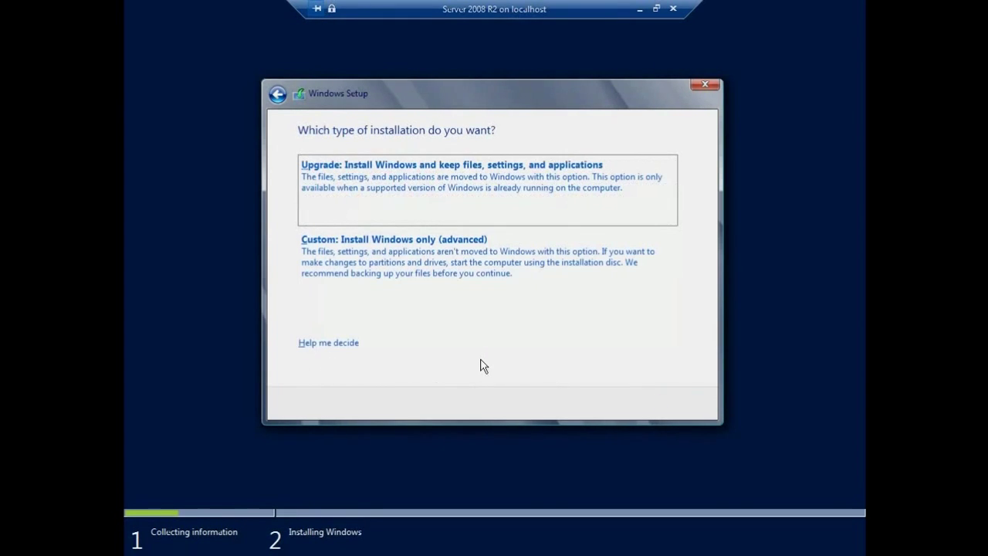
pyautogui.click(443, 182)
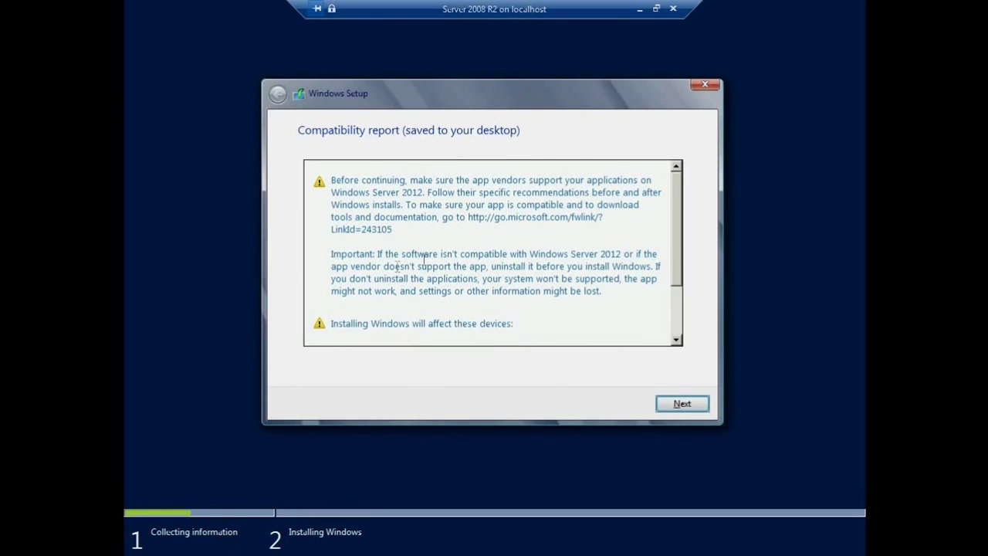
# - Review the compatibility report warning about the Microsoft Emulated S3 Device Cap and continue the upgrade
pyautogui.scroll(-2, 681, 267)
pyautogui.scroll(-2, 679, 266)
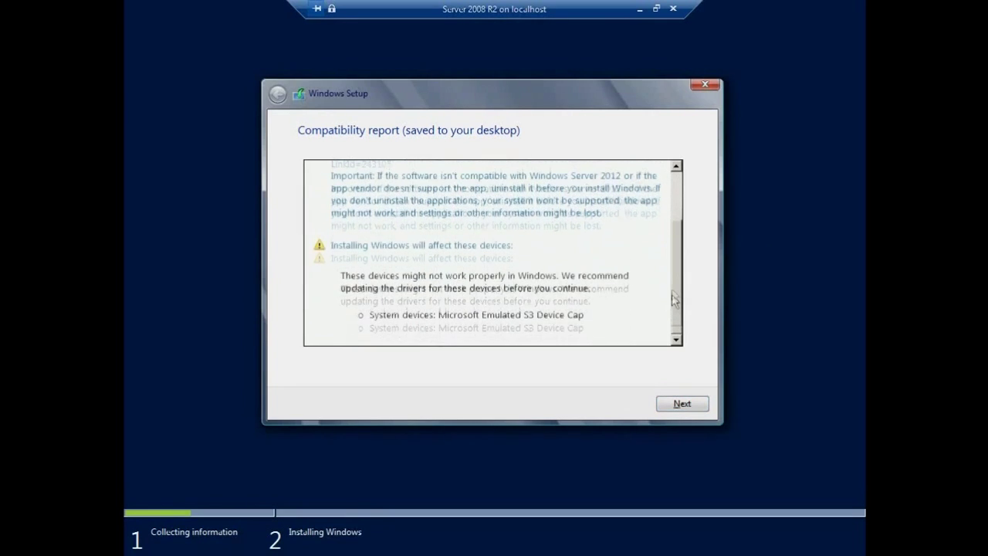
pyautogui.scroll(3, 668, 247)
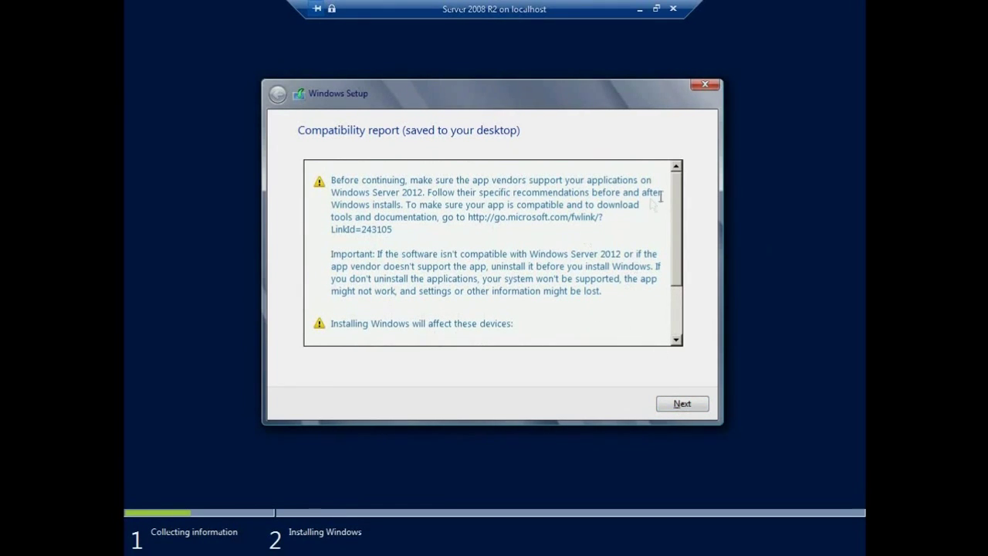
pyautogui.scroll(-1, 676, 205)
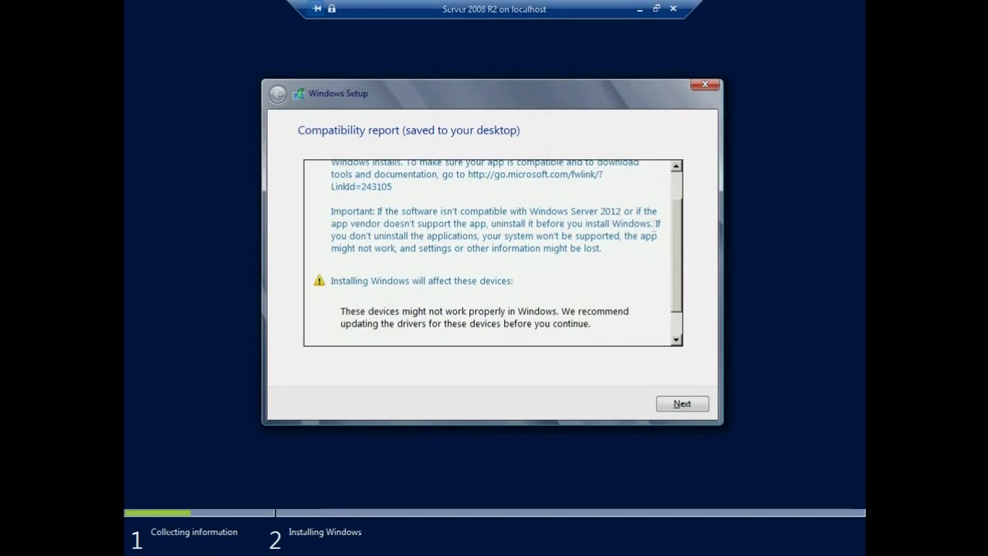
pyautogui.scroll(-1, 678, 246)
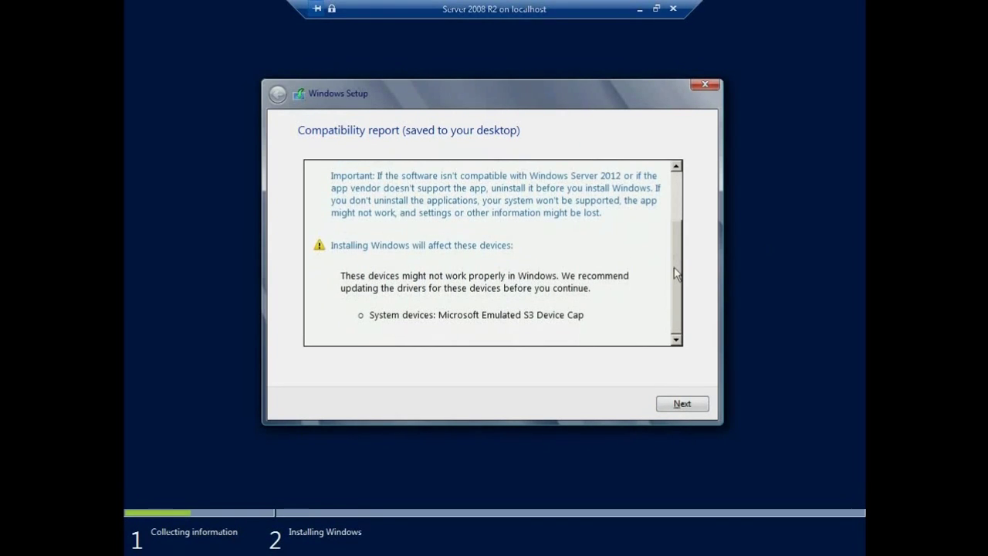
pyautogui.moveTo(674, 273)
pyautogui.mouseDown()
pyautogui.moveTo(666, 205)
pyautogui.moveTo(666, 269)
pyautogui.mouseUp()
pyautogui.click(682, 404)
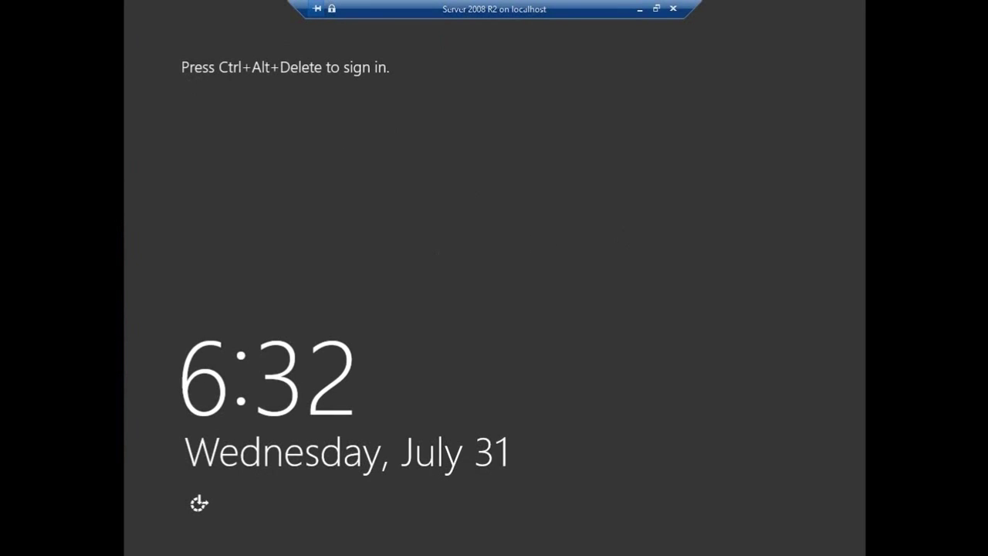
# - Sign in as the domain Administrator with its password to reach the Datacenter Build 9200 desktop
pyautogui.hotkey('ctrl', 'alt', 'End')
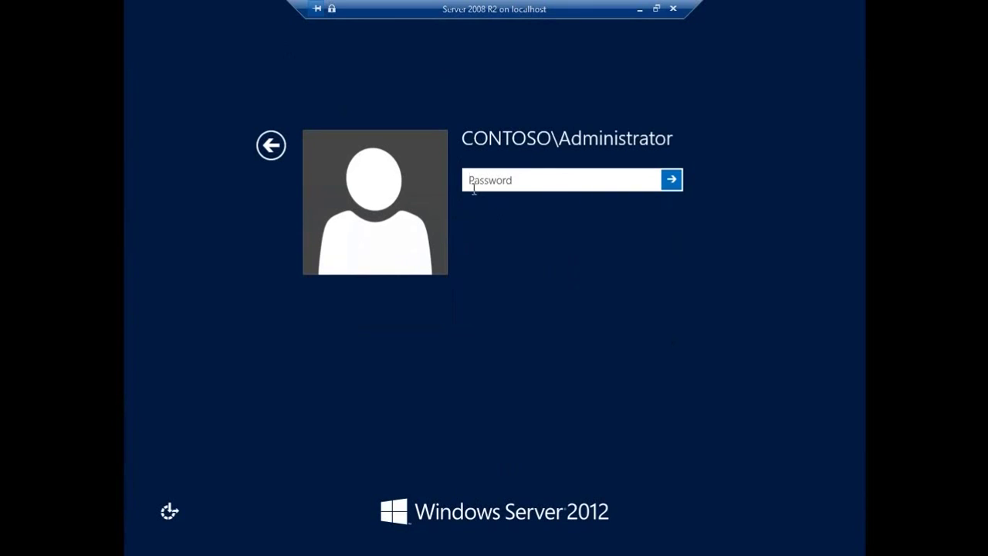
pyautogui.write('••••••••••')
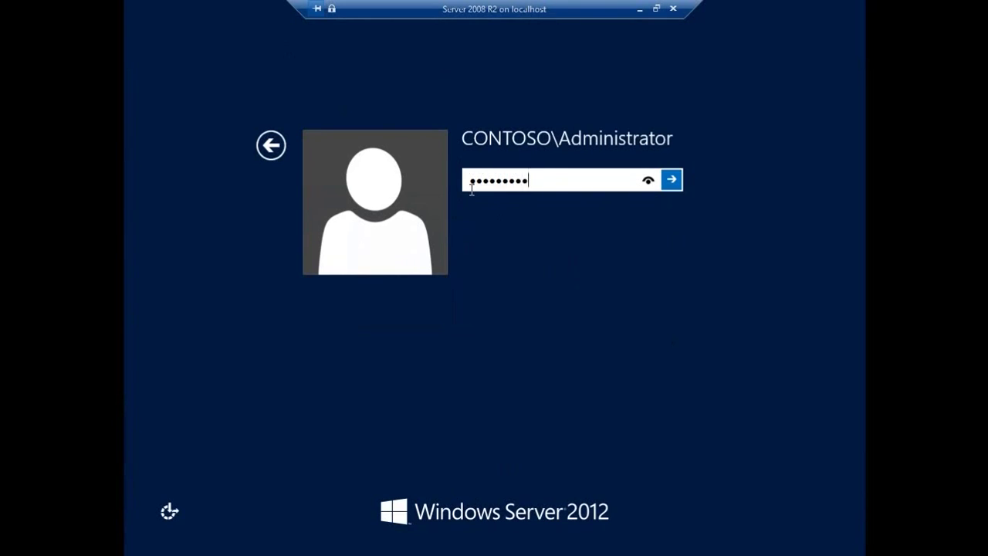
pyautogui.press('Return')
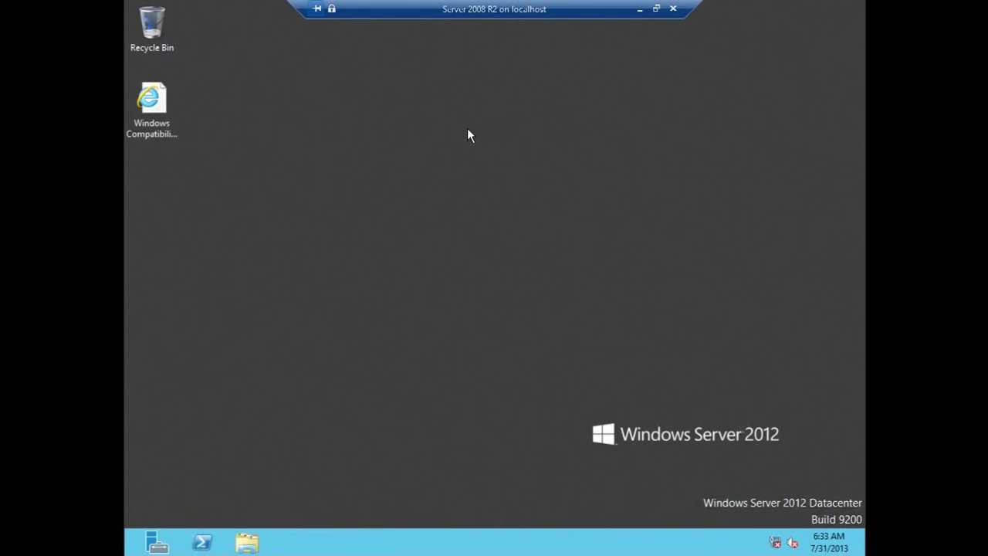
# - Raise the desktop's screen resolution to 1366 × 768, apply it and keep the change
pyautogui.rightClick(374, 255)
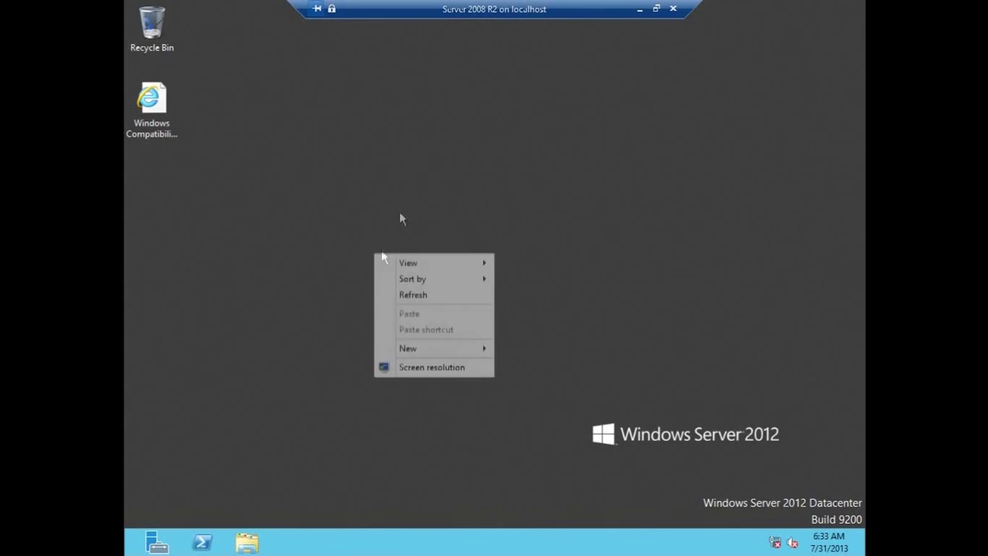
pyautogui.click(429, 368)
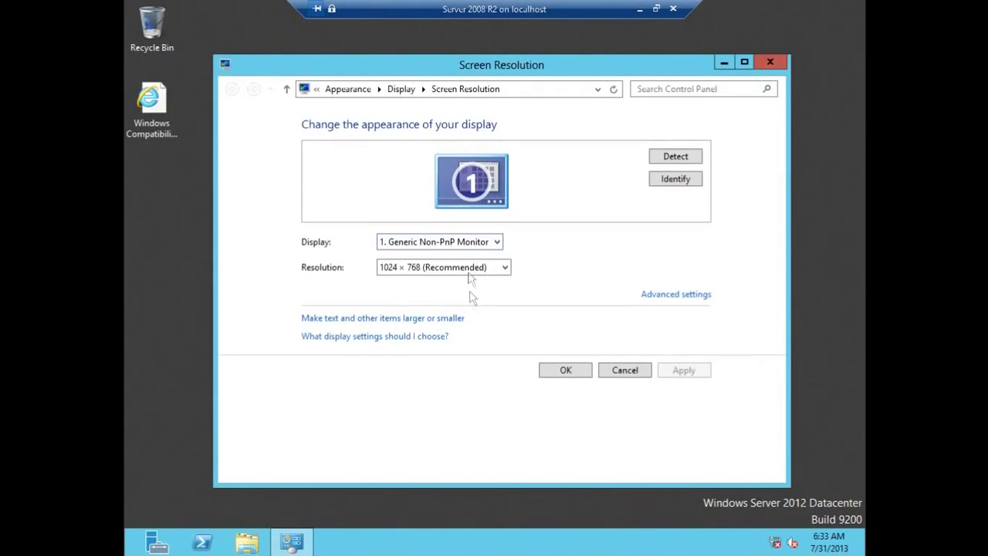
pyautogui.click(471, 268)
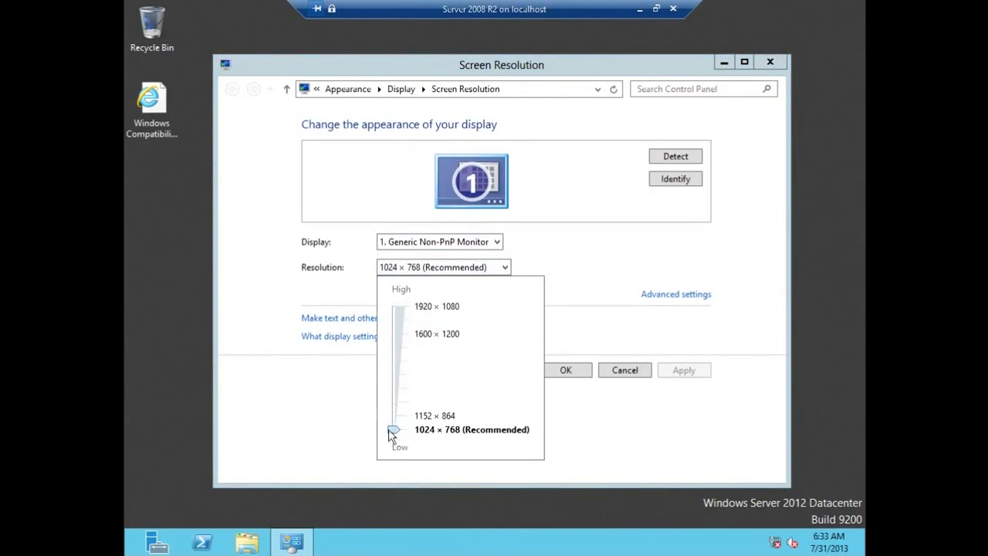
pyautogui.moveTo(394, 432); pyautogui.dragTo(462, 382)
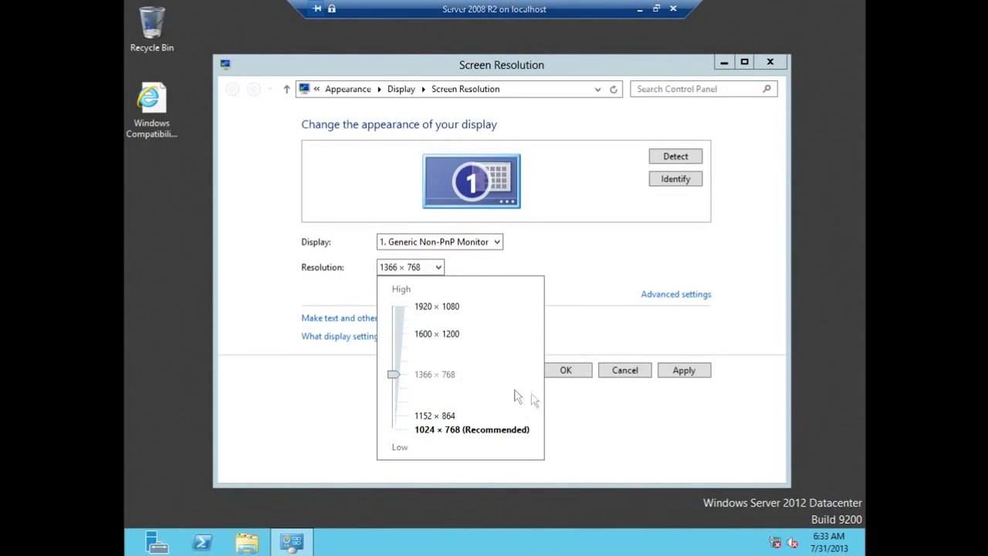
pyautogui.click(670, 379)
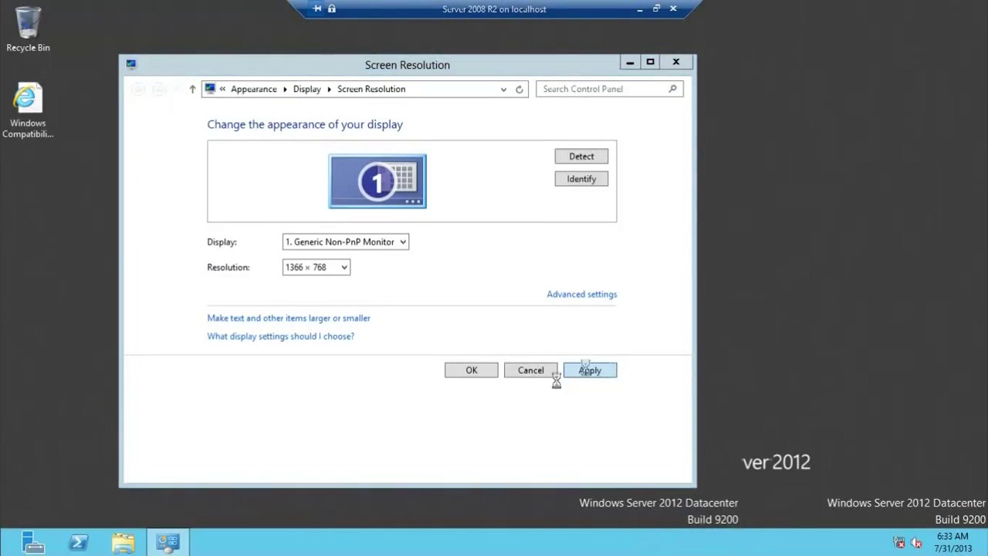
pyautogui.click(430, 267)
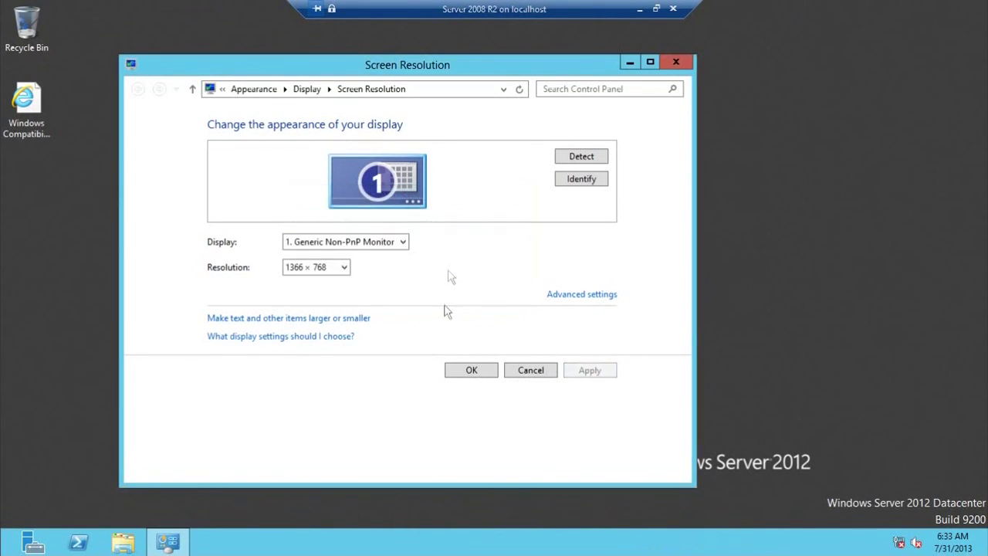
pyautogui.click(471, 371)
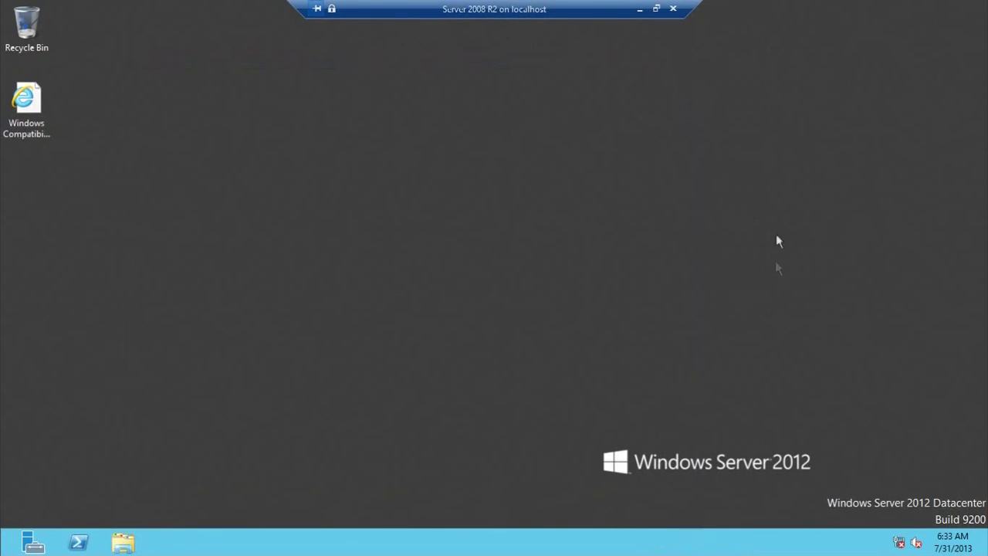
# - Check Local Server properties show Datacenter in contoso.com, then open the AD DS page for DC1
pyautogui.click(37, 548)
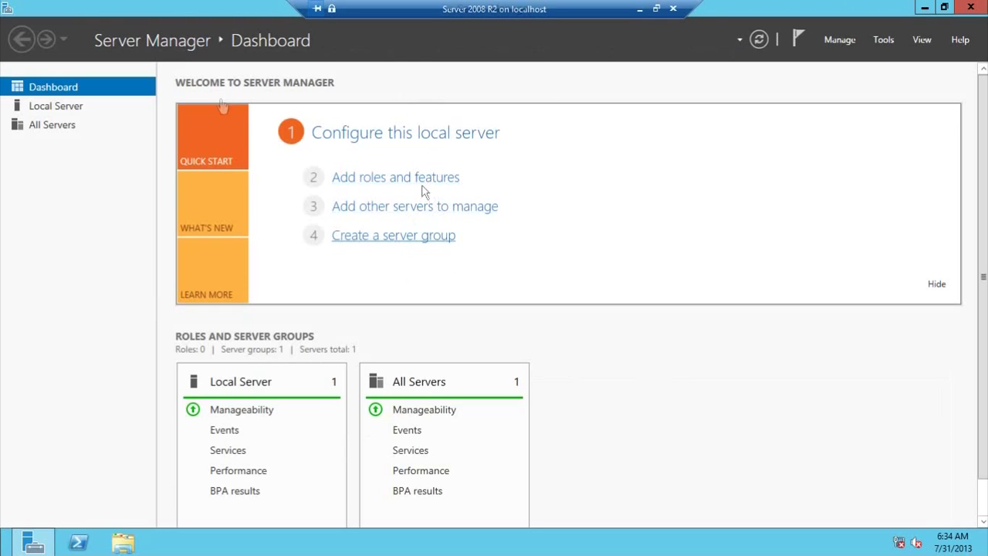
pyautogui.click(68, 114)
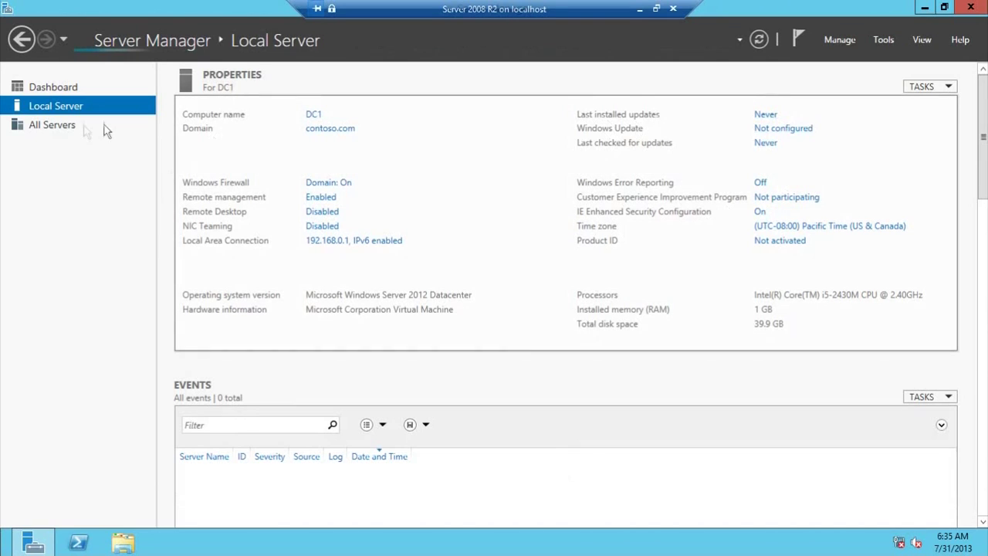
pyautogui.click(46, 88)
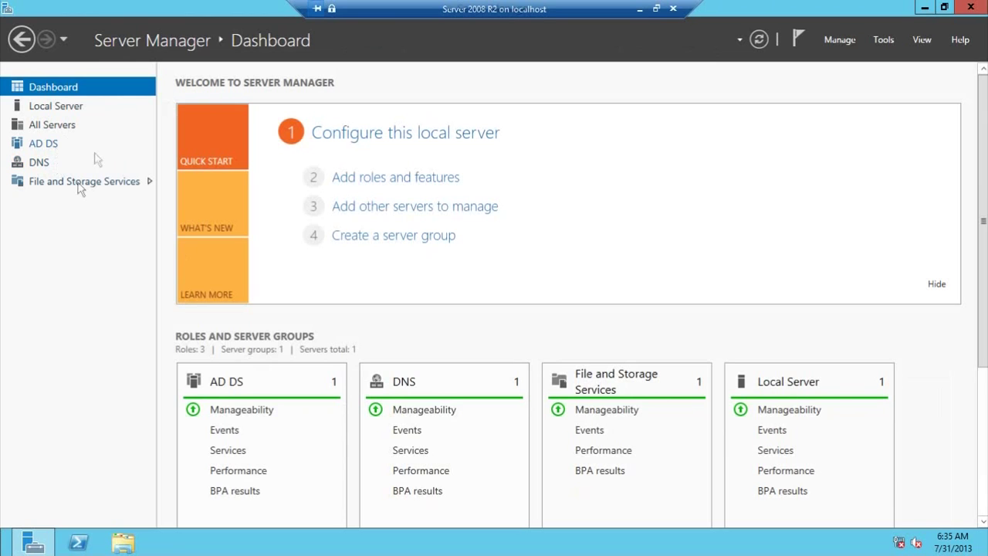
pyautogui.click(46, 143)
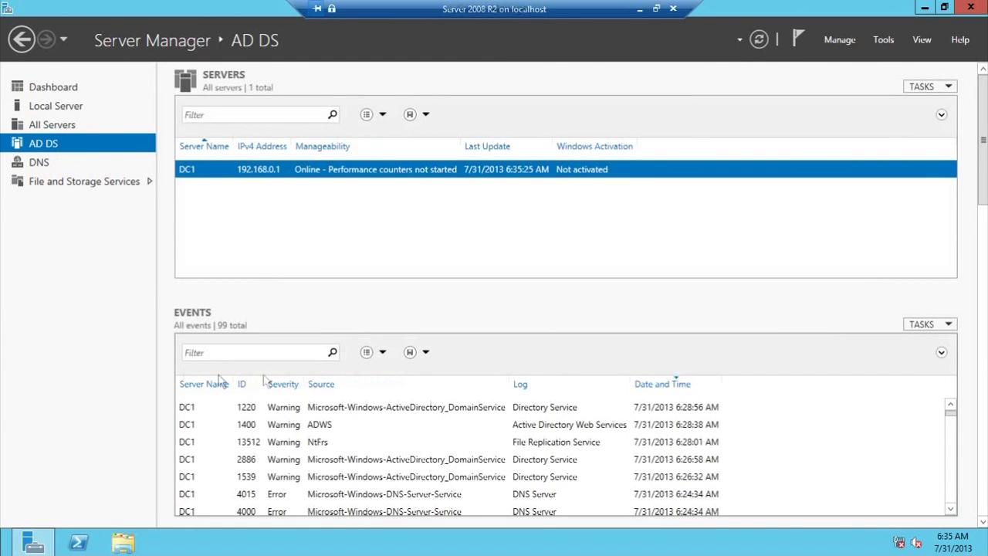
# - In Active Directory Users and Computers, confirm contoso.com's Users container lists BossGroup and the test user account
pyautogui.scroll(-5, 855, 194)
pyautogui.scroll(10, 463, 232)
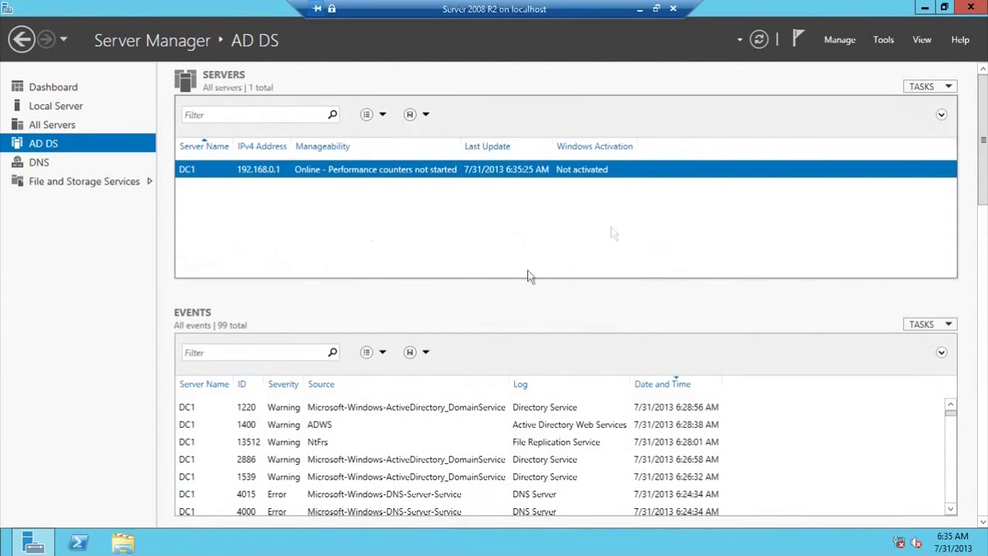
pyautogui.click(877, 41)
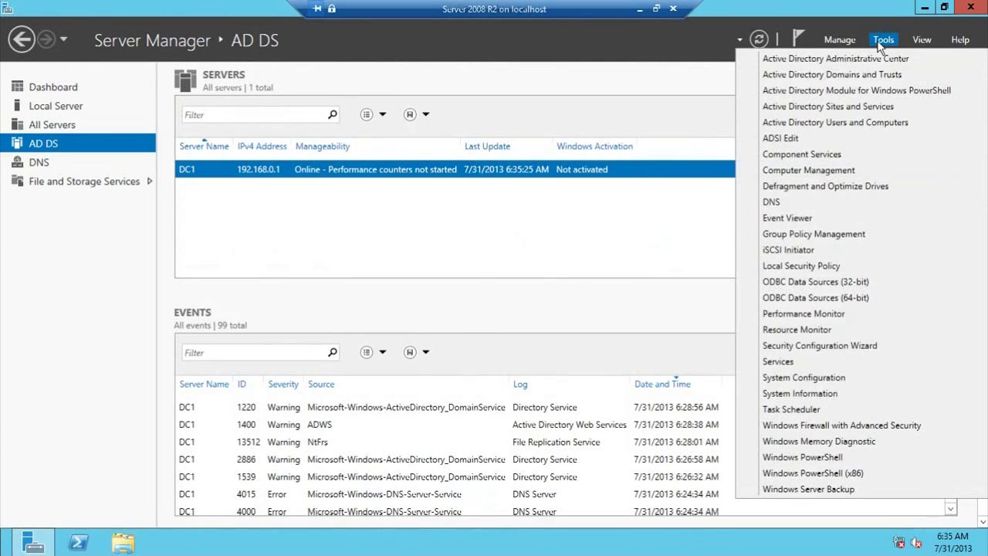
pyautogui.click(856, 122)
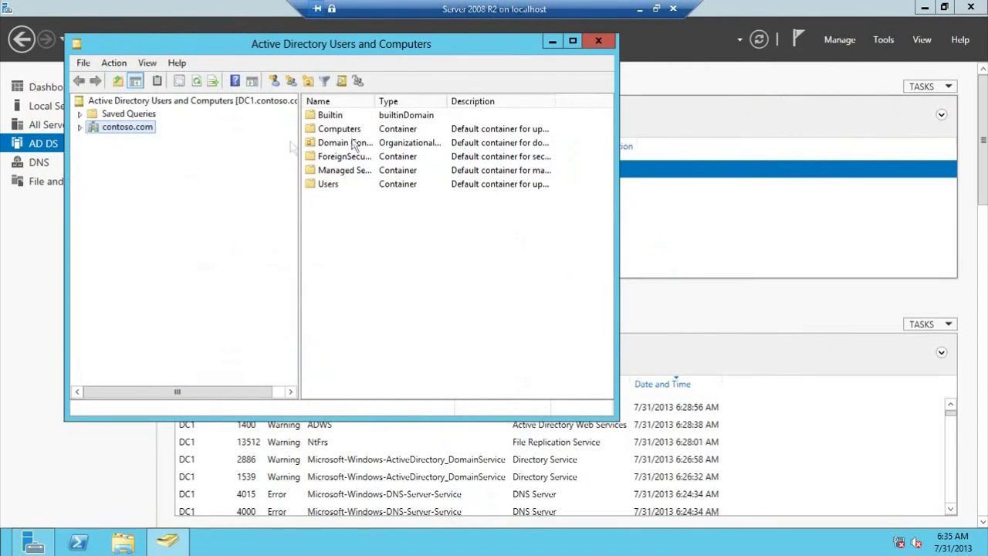
pyautogui.click(80, 128)
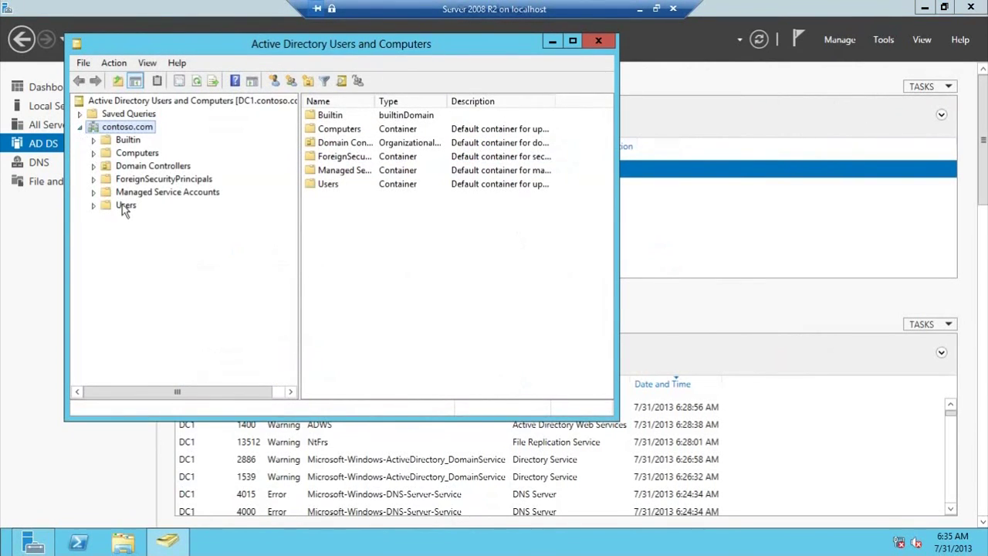
pyautogui.click(125, 205)
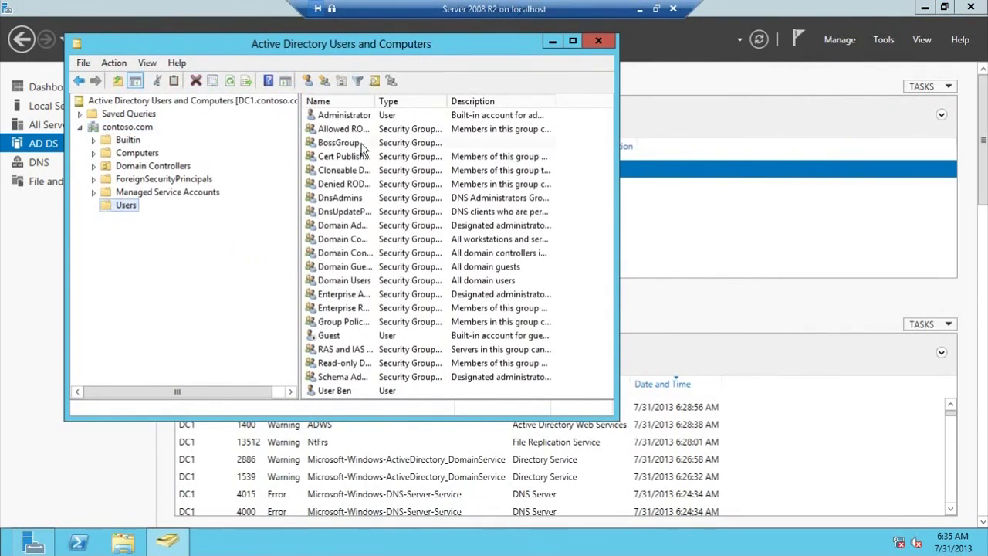
pyautogui.click(361, 144)
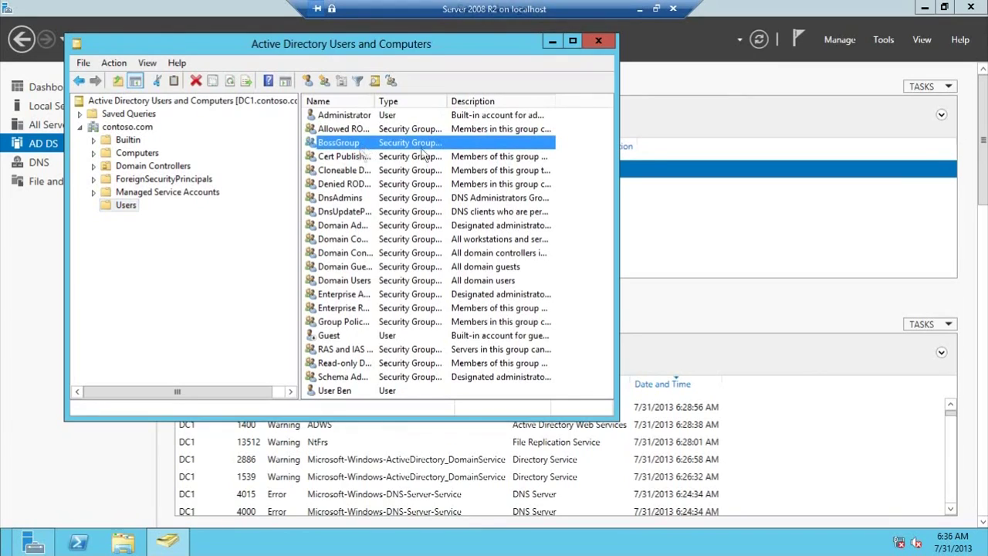
pyautogui.click(335, 392)
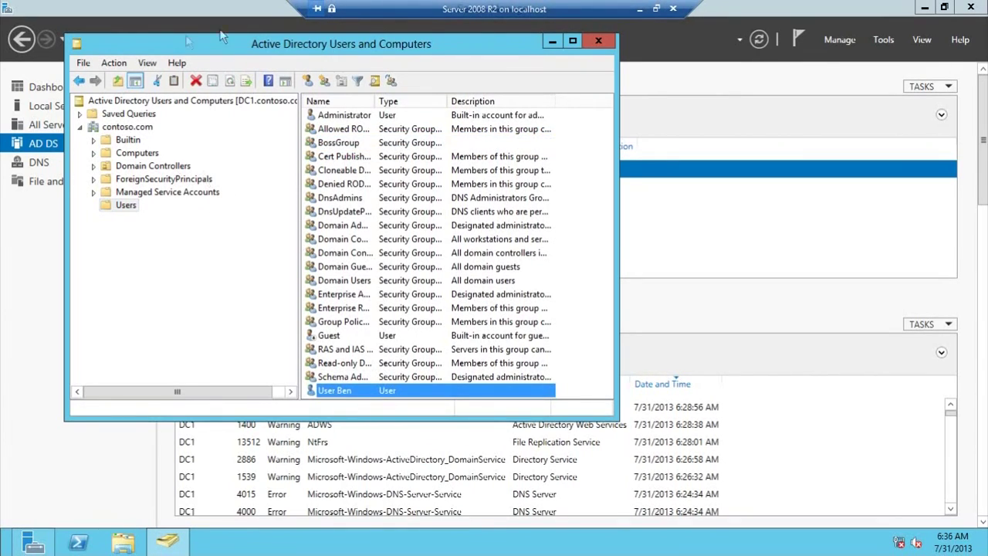
# - Select the DNS role page in Server Manager and launch DNS Manager from Tools
pyautogui.click(596, 41)
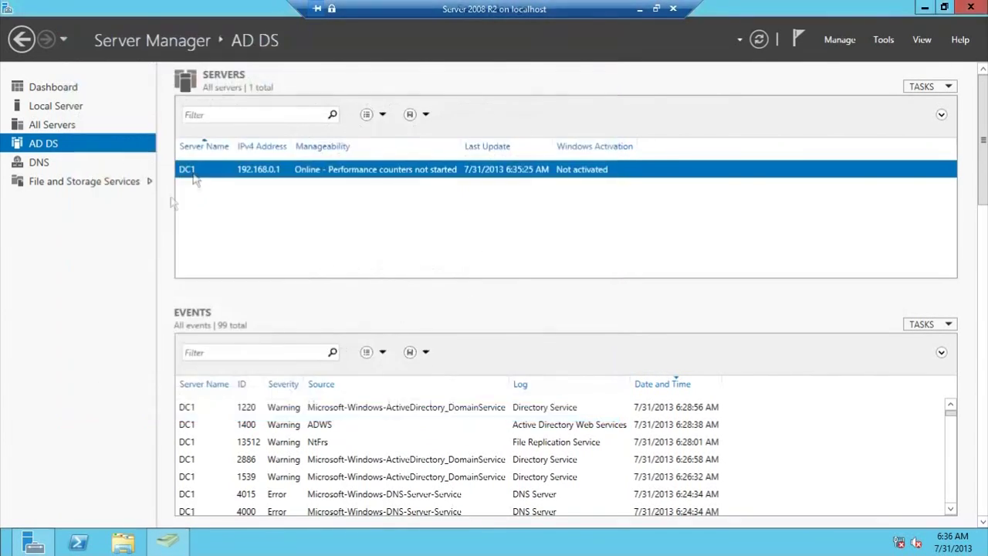
pyautogui.click(43, 167)
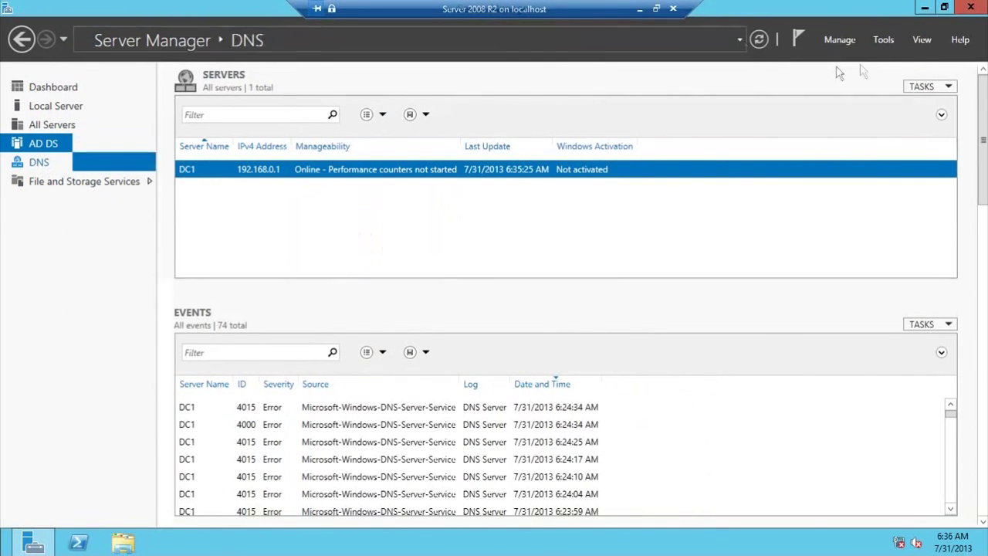
pyautogui.click(881, 40)
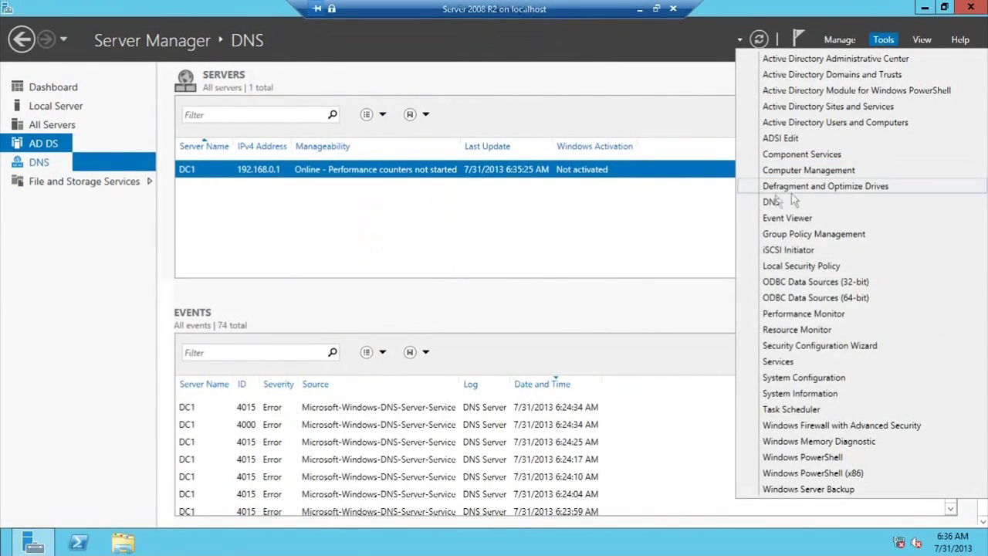
pyautogui.click(45, 167)
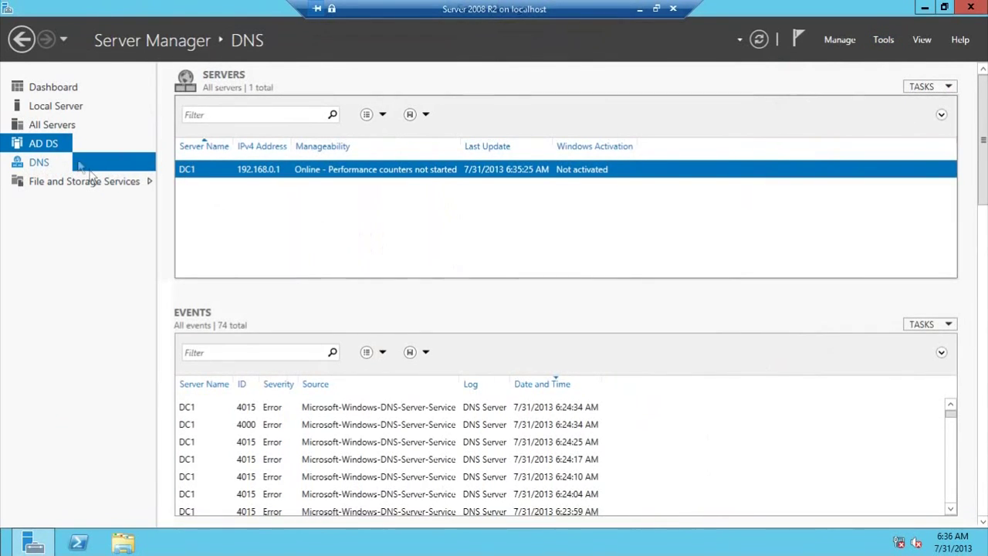
pyautogui.click(72, 160)
pyautogui.click(884, 45)
pyautogui.click(791, 204)
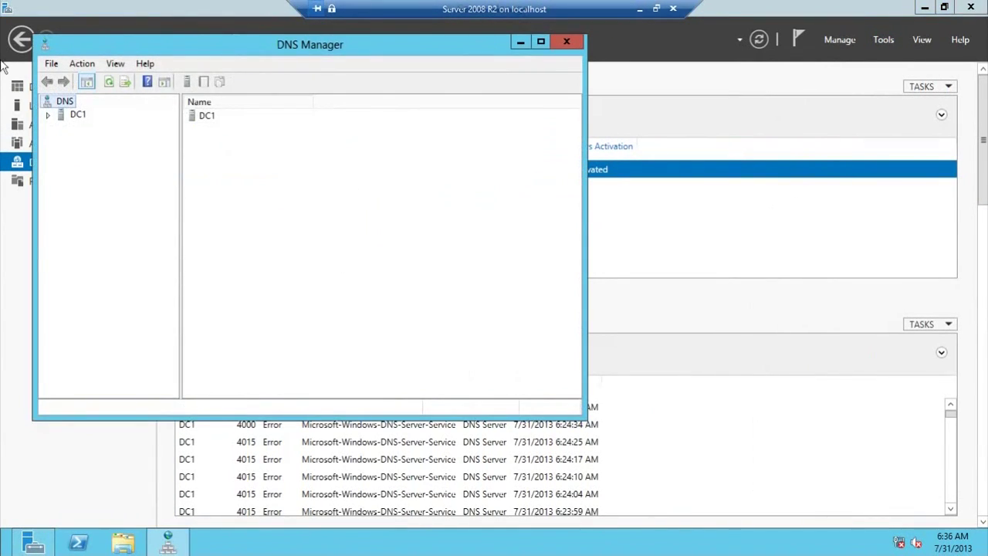
# - Browse DC1's contoso.com forward lookup zone, inspect the dc1 host record at 192.168.0.1, then minimize DNS Manager
pyautogui.click(48, 116)
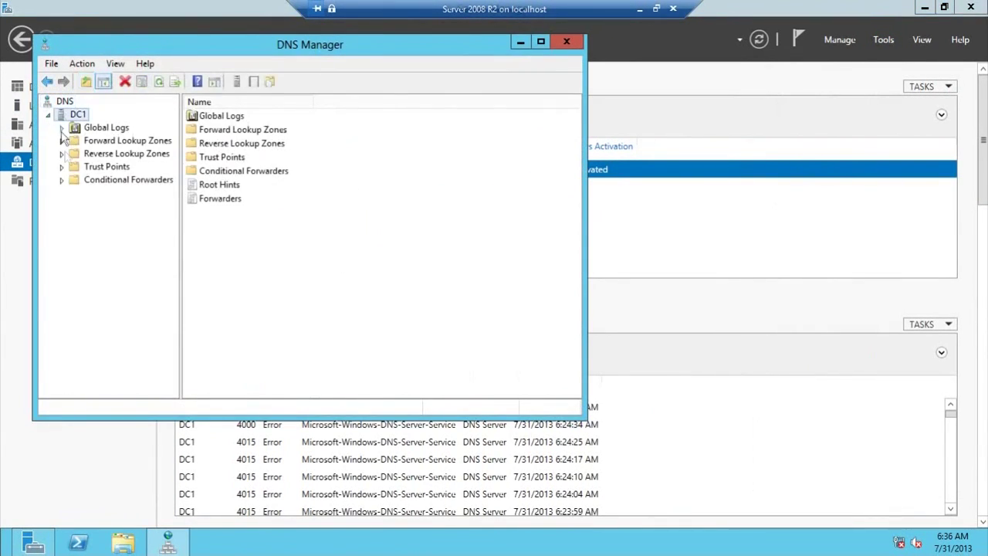
pyautogui.click(91, 145)
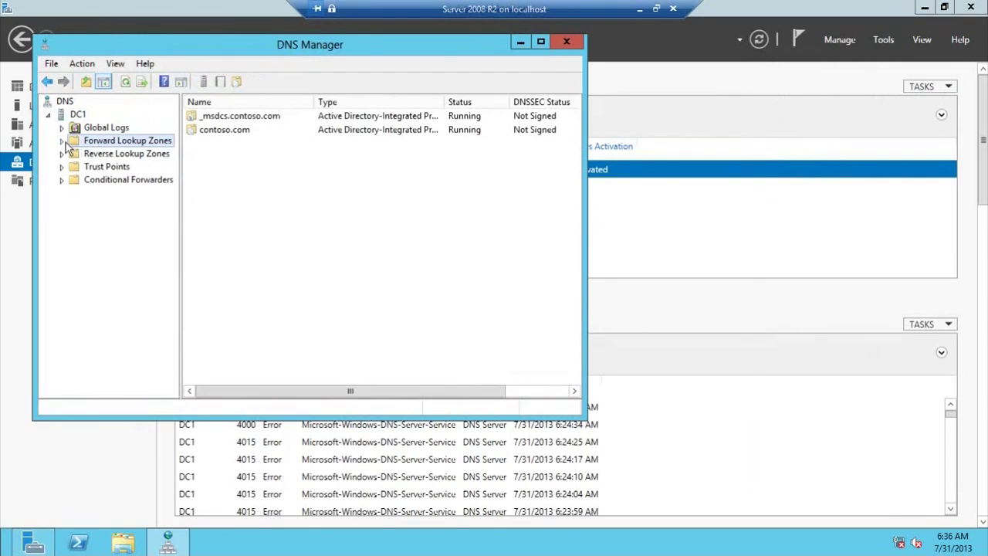
pyautogui.click(62, 141)
pyautogui.click(89, 167)
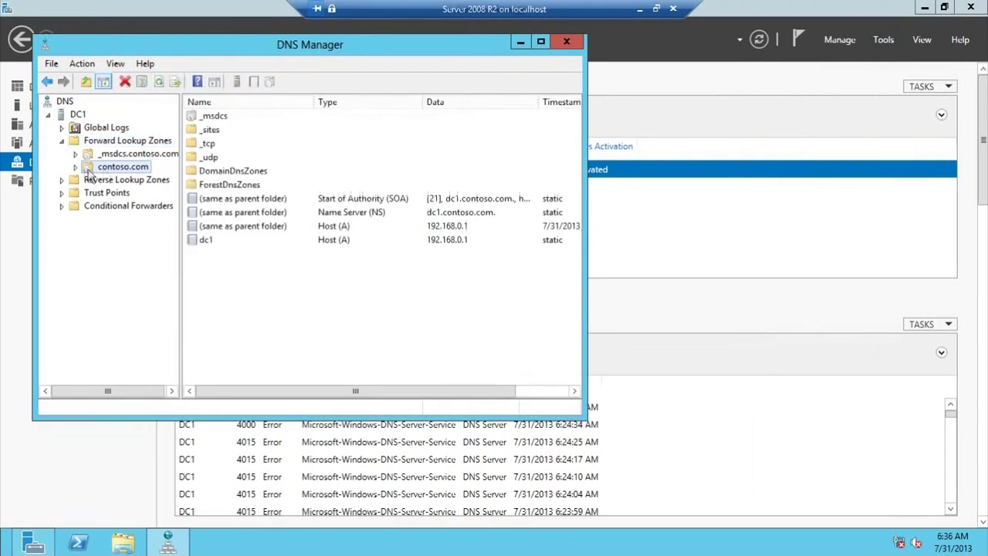
pyautogui.click(227, 240)
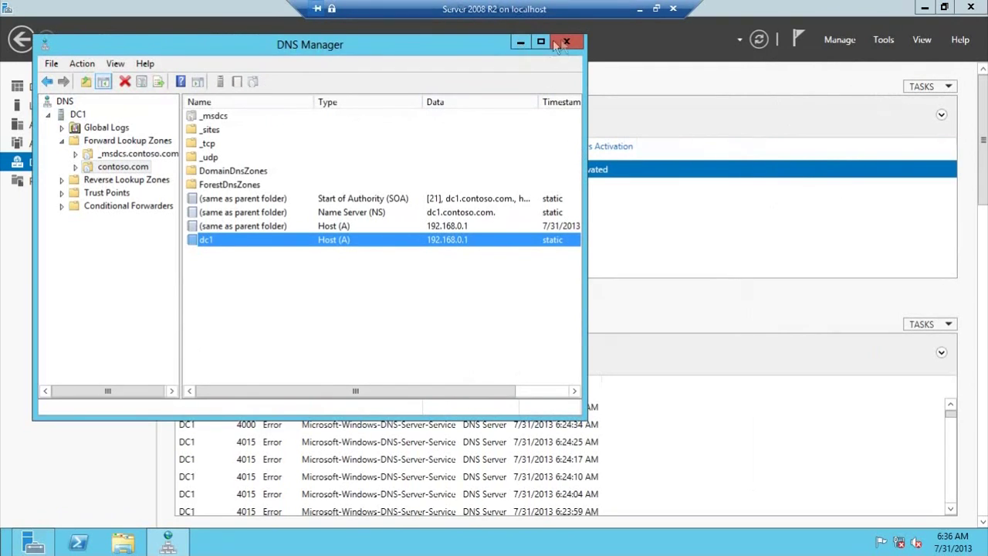
pyautogui.click(519, 41)
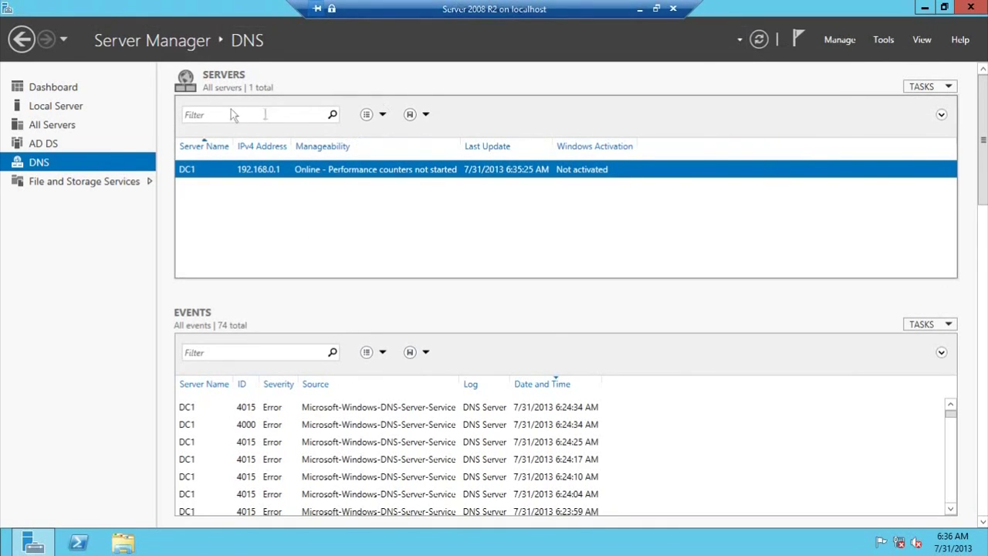
# - Minimize and restore Server Manager to show DC1 online and the 74 DNS Server events
pyautogui.click(925, 7)
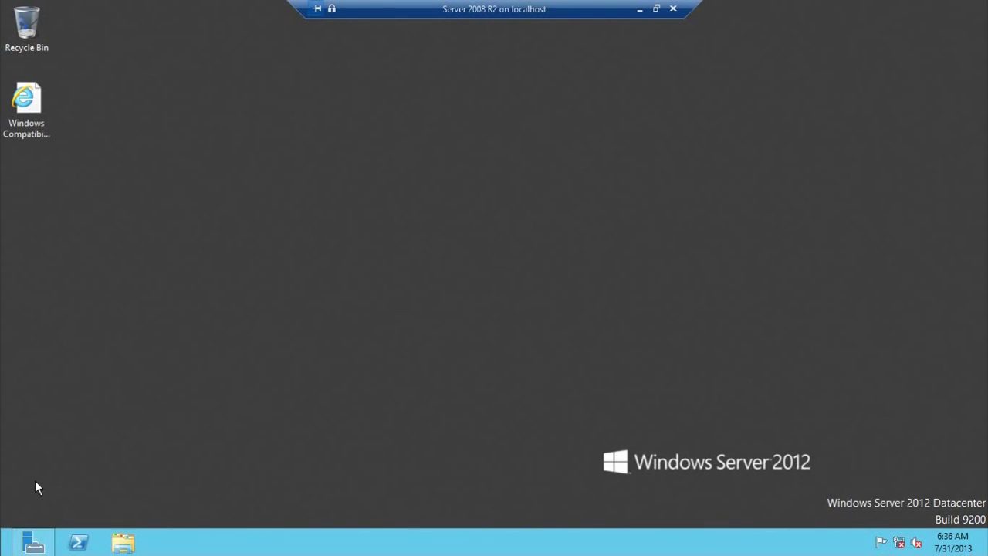
pyautogui.click(29, 549)
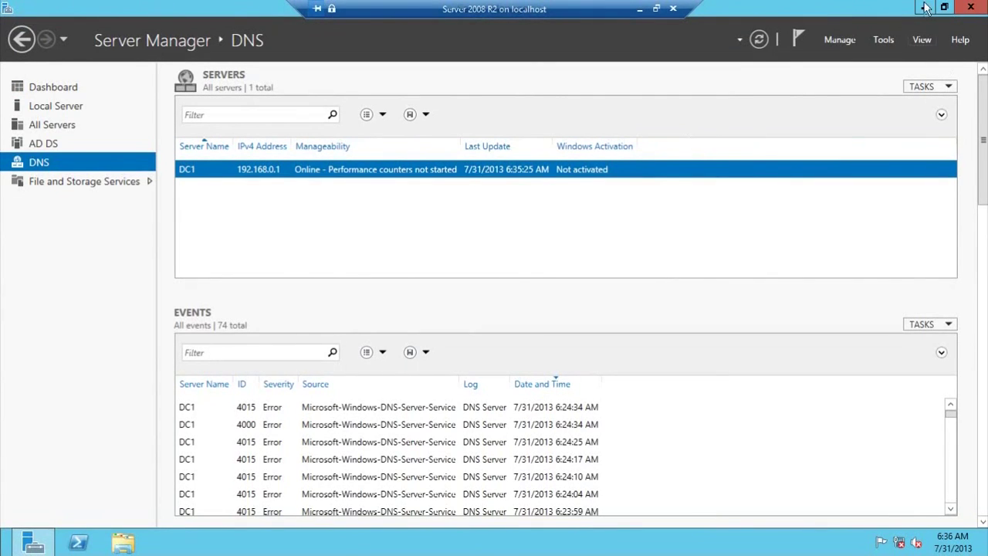